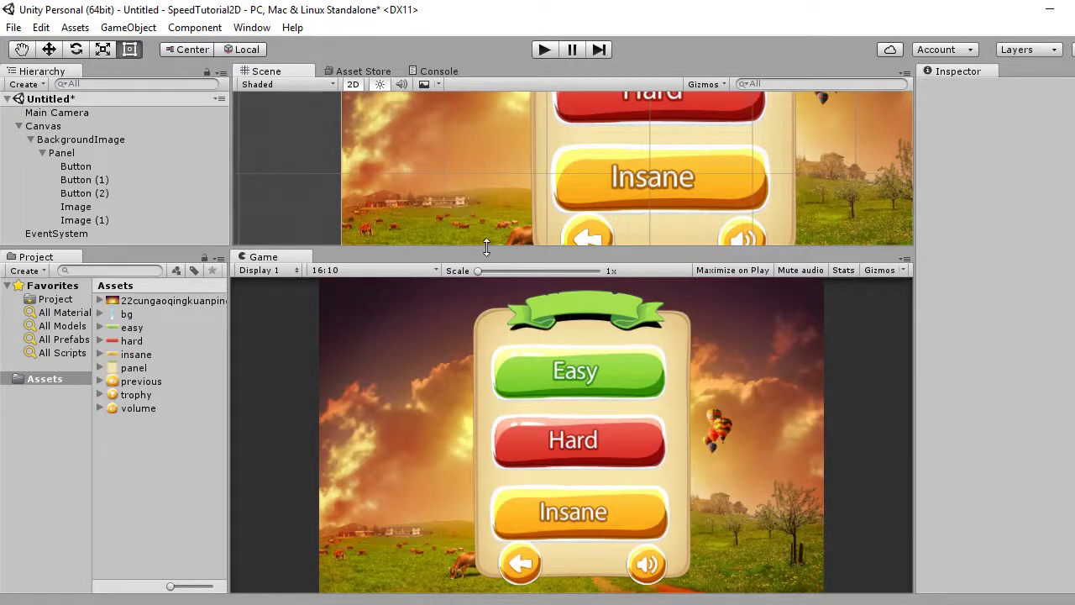
# - Enlarge the Scene view by shrinking the Game view panel
pyautogui.moveTo(486, 247); pyautogui.dragTo(507, 229)
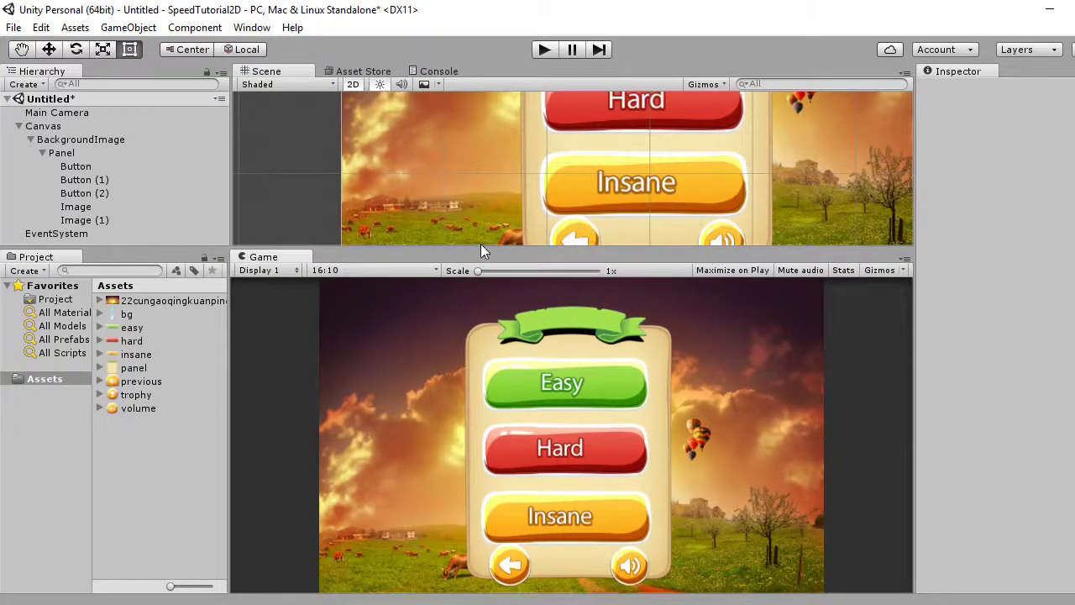
pyautogui.moveTo(480, 244)
pyautogui.mouseDown()
pyautogui.moveTo(471, 368)
pyautogui.moveTo(483, 249)
pyautogui.mouseUp()
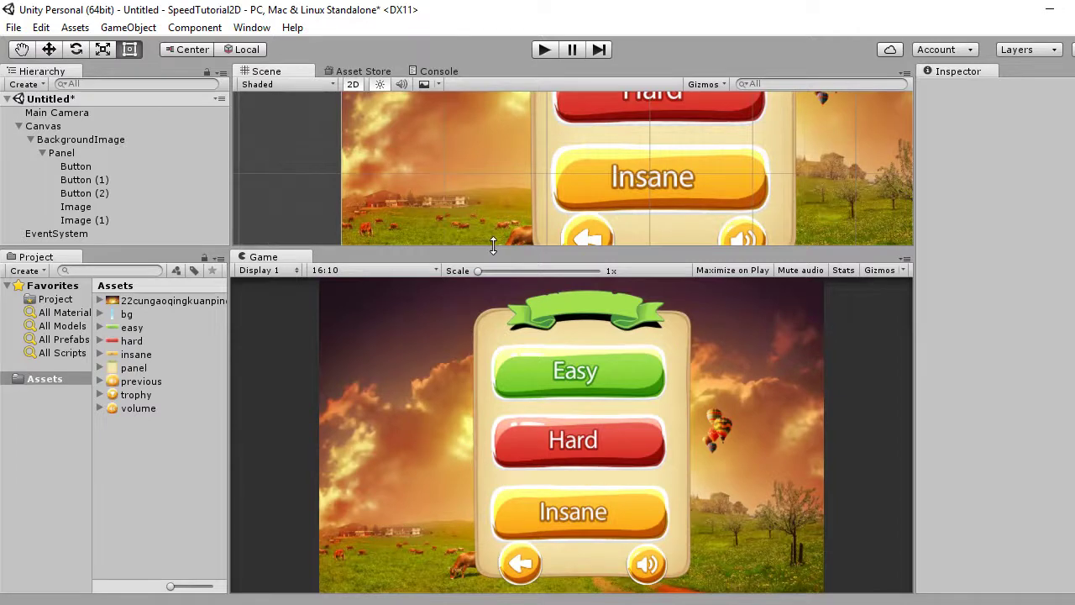
pyautogui.moveTo(492, 249)
pyautogui.mouseDown()
pyautogui.moveTo(488, 352)
pyautogui.moveTo(507, 243)
pyautogui.moveTo(488, 370)
pyautogui.moveTo(505, 447)
pyautogui.moveTo(506, 249)
pyautogui.mouseUp()
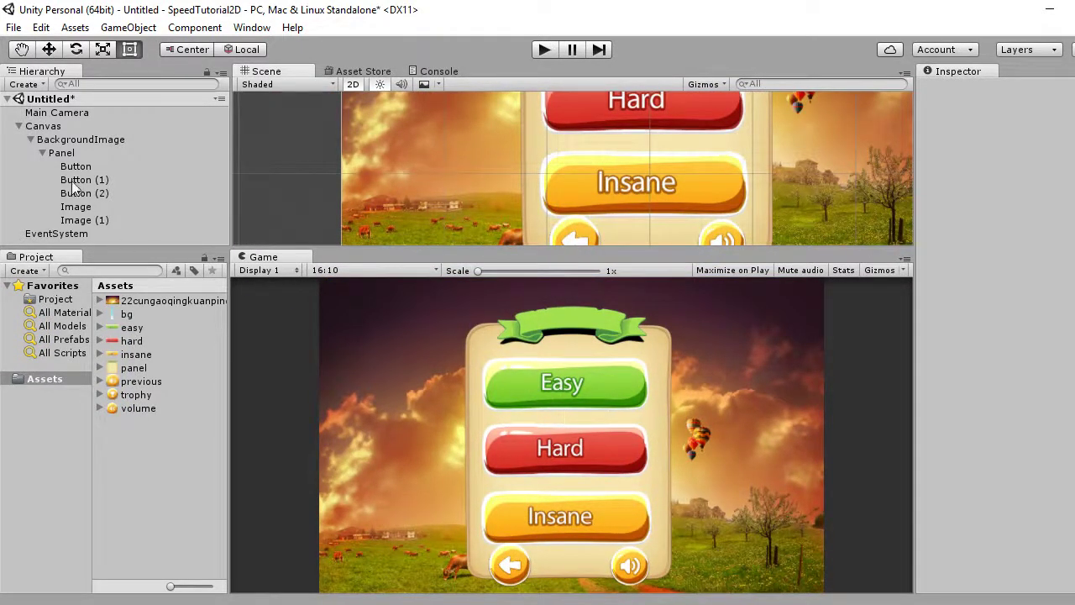
# - Delete the old Canvas together with all its children from the Hierarchy
pyautogui.click(46, 128)
pyautogui.rightClick(48, 132)
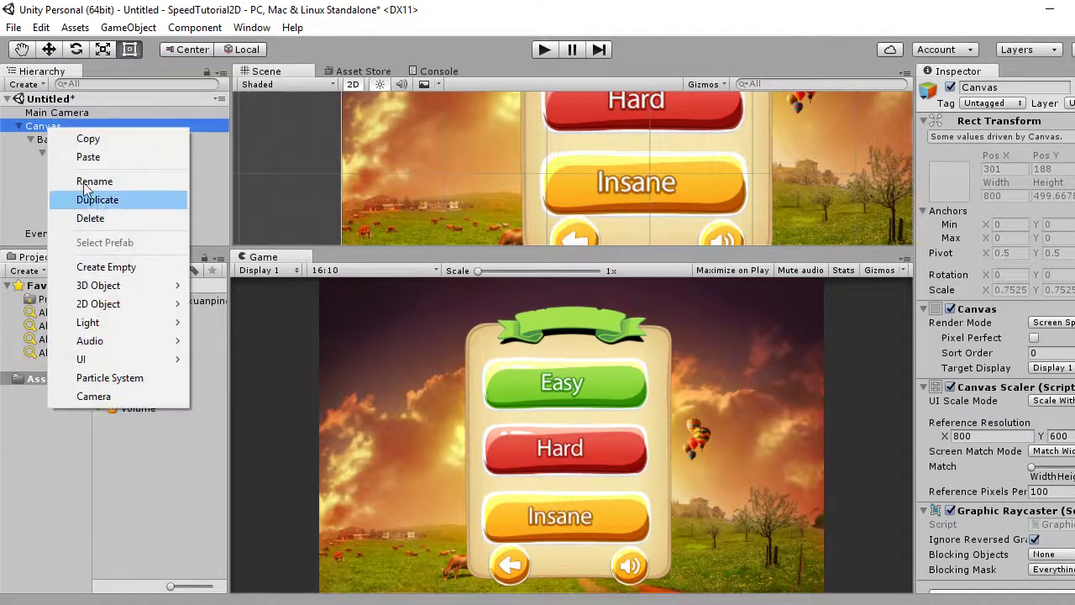
pyautogui.click(38, 139)
pyautogui.click(53, 126)
pyautogui.rightClick(53, 126)
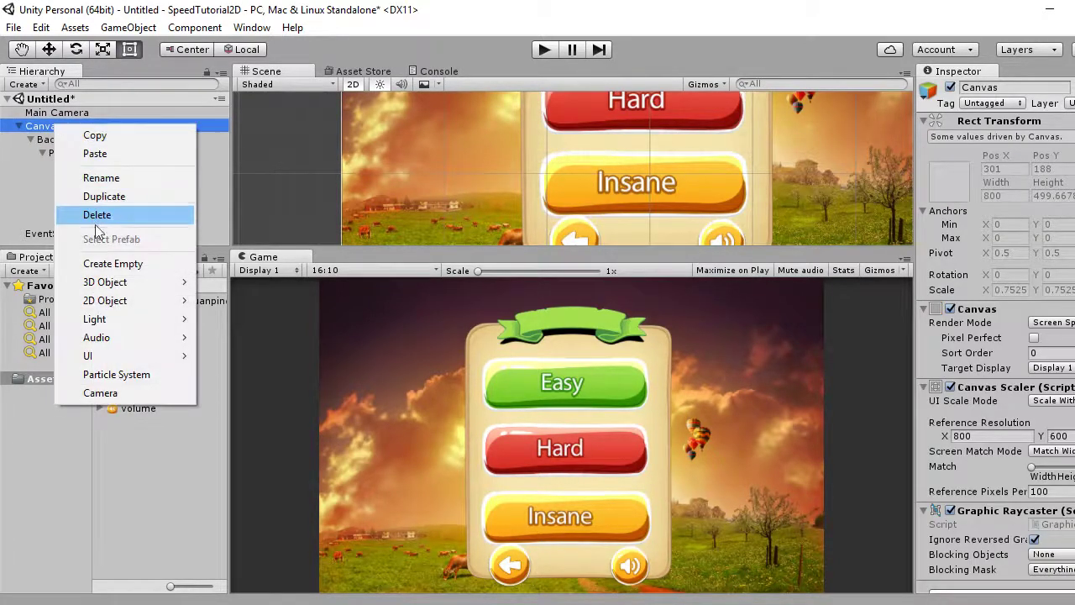
pyautogui.click(112, 212)
# - Delete the EventSystem so only the Main Camera remains
pyautogui.rightClick(48, 126)
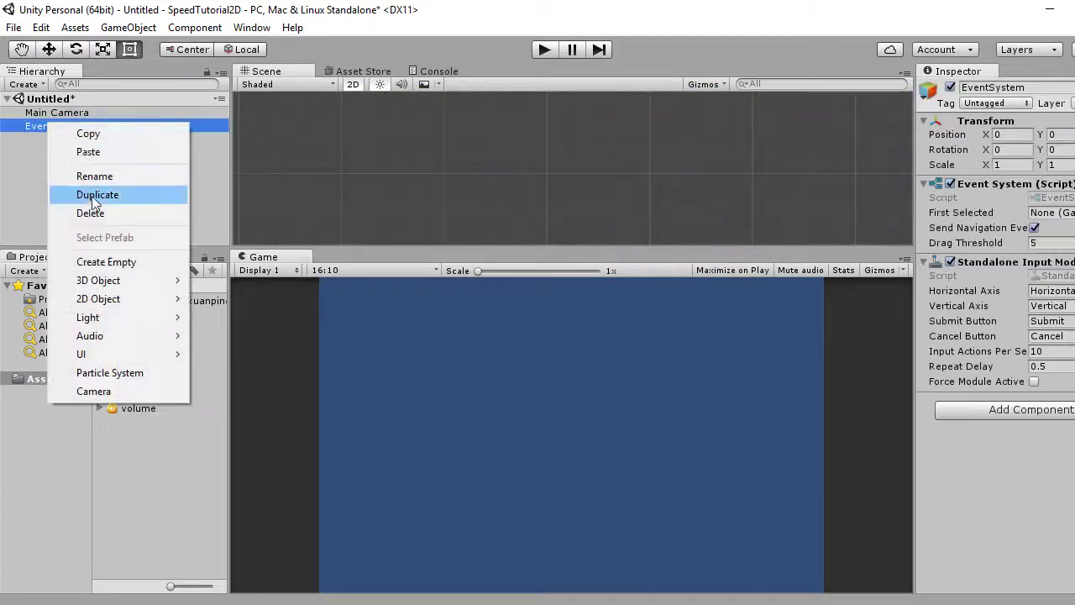
pyautogui.click(91, 212)
pyautogui.moveTo(445, 246); pyautogui.dragTo(446, 366)
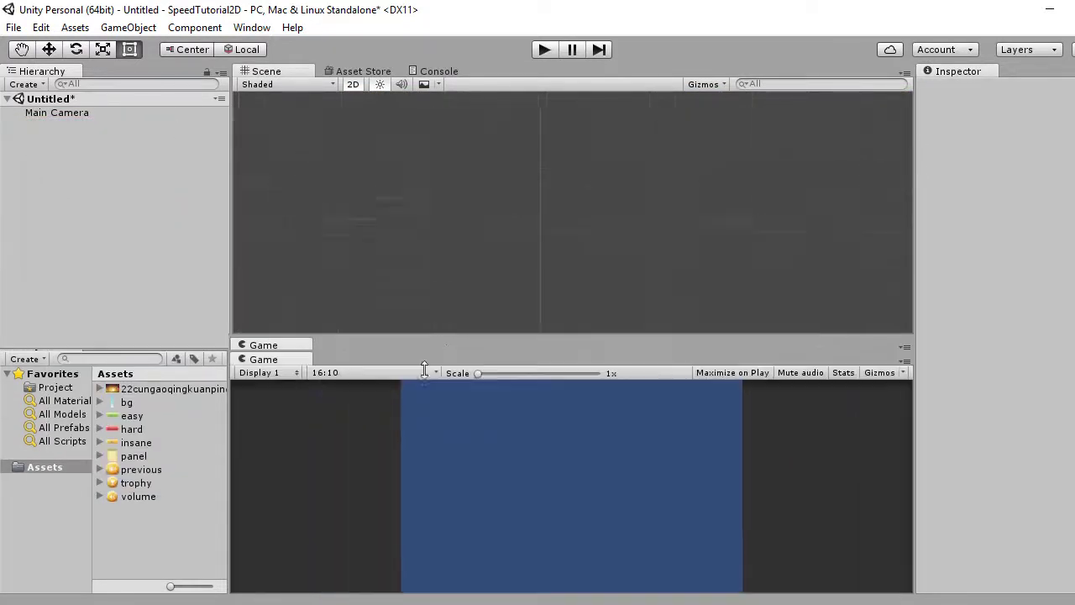
# - Add a UI Image, which creates a new Canvas and EventSystem with it
pyautogui.click(31, 84)
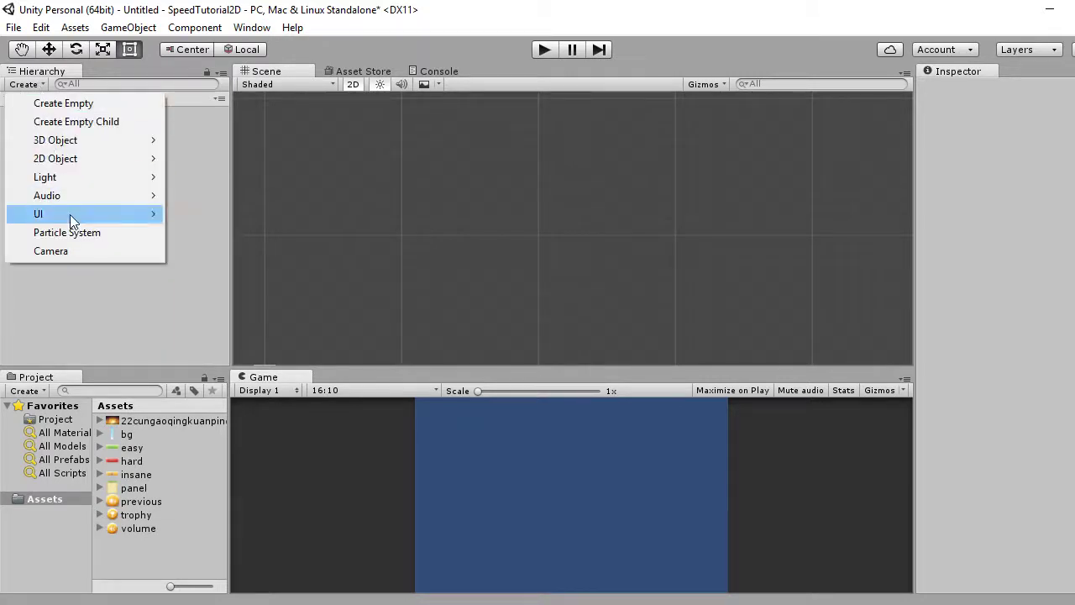
pyautogui.moveTo(70, 214)
pyautogui.click(234, 242)
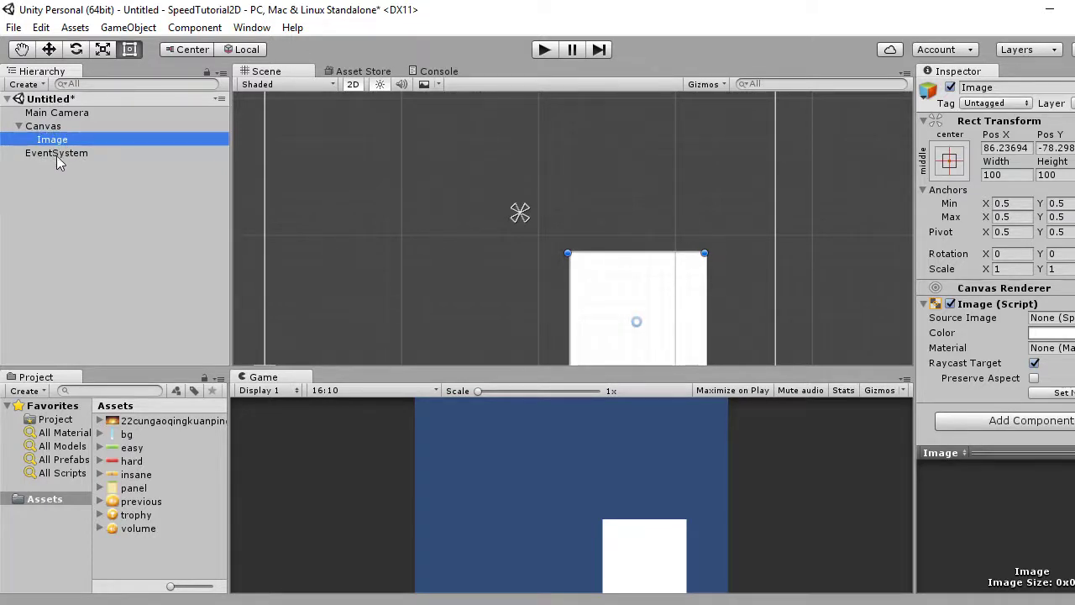
pyautogui.click(54, 153)
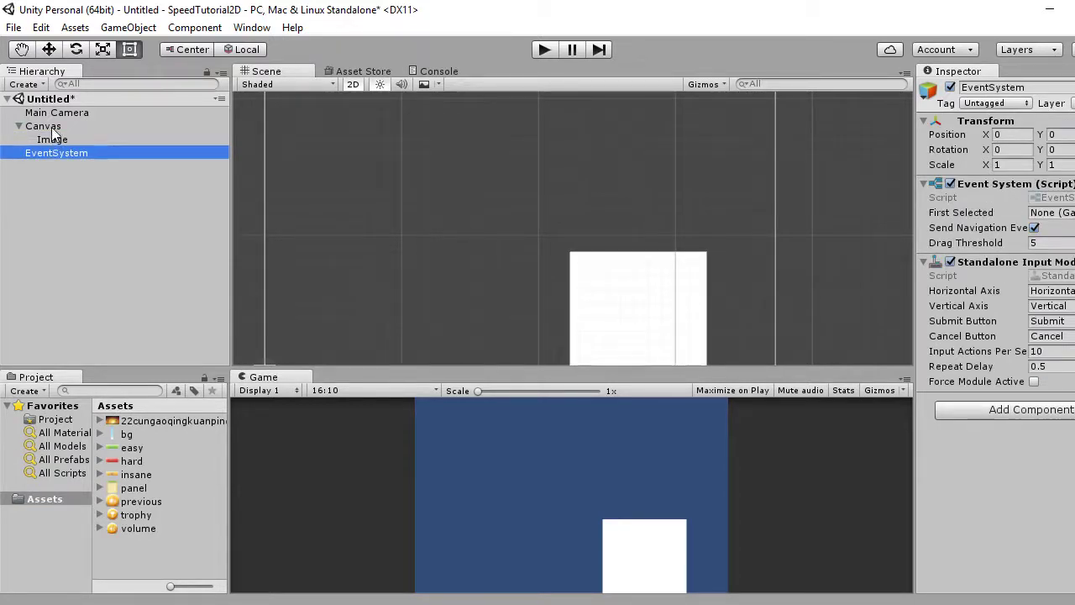
pyautogui.click(46, 126)
# - Stretch the Image to fill the whole canvas using the Alt stretch-both anchor preset
pyautogui.click(52, 139)
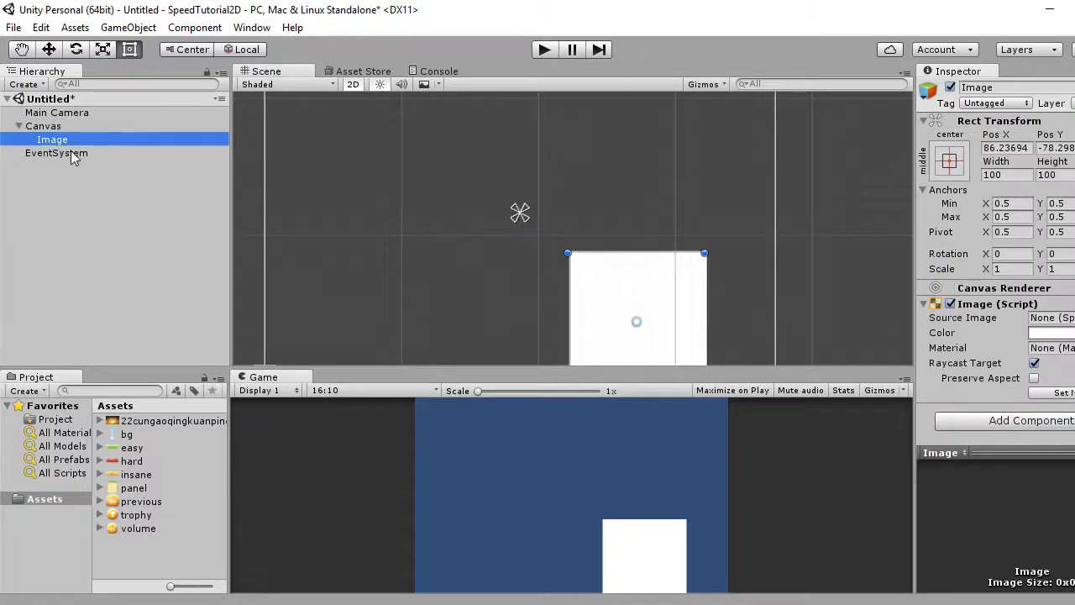
pyautogui.click(948, 163)
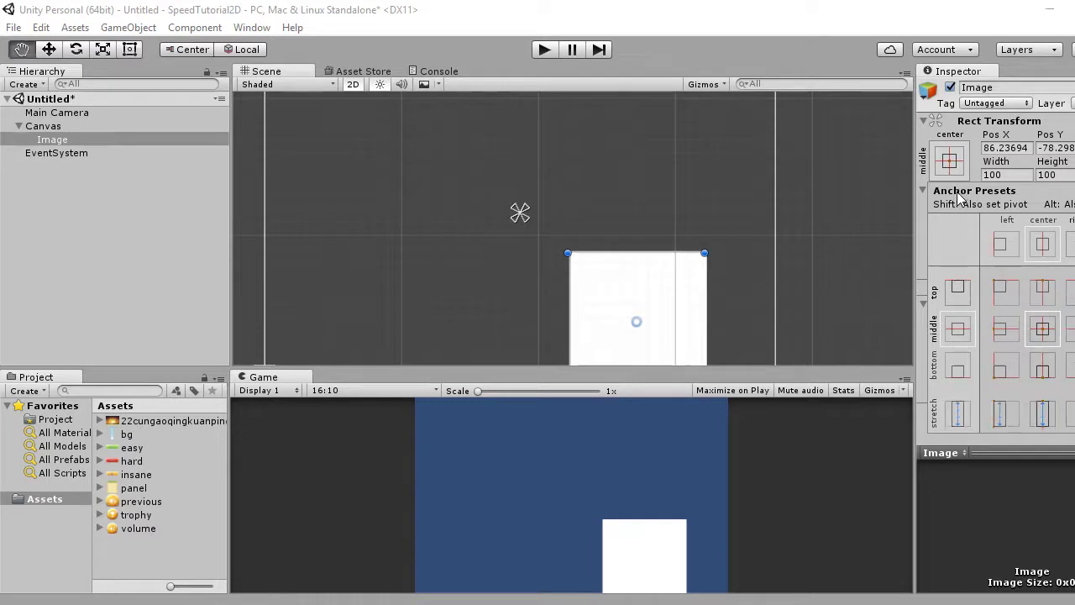
pyautogui.hotkey('shift', 'alt')
pyautogui.keyDown('alt'); pyautogui.keyDown('shift'); pyautogui.click(1073, 412); pyautogui.keyUp('shift'); pyautogui.keyUp('alt')
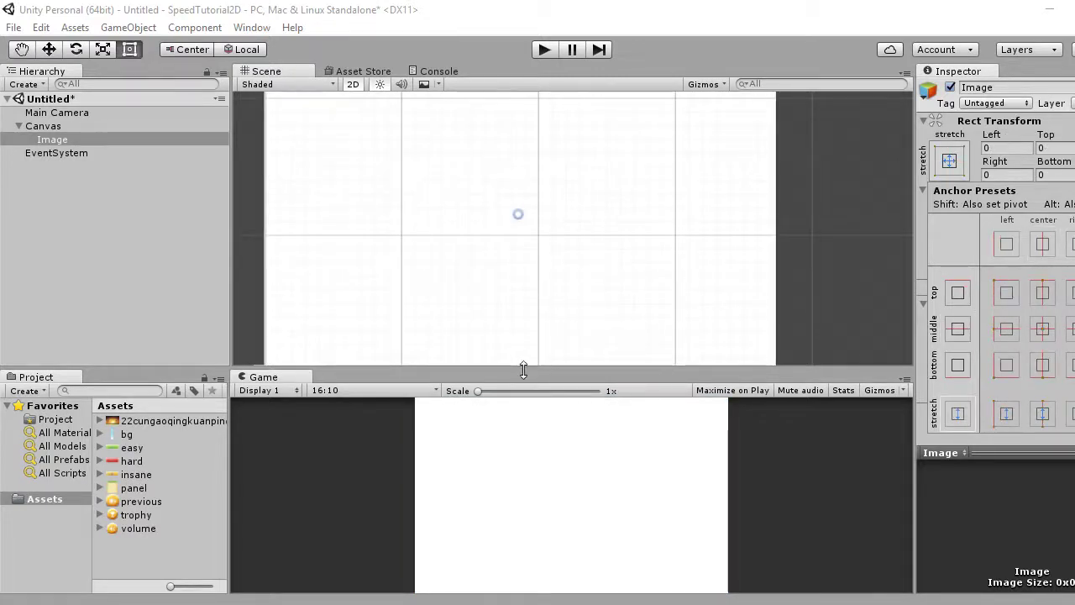
pyautogui.scroll(-3, 564, 253)
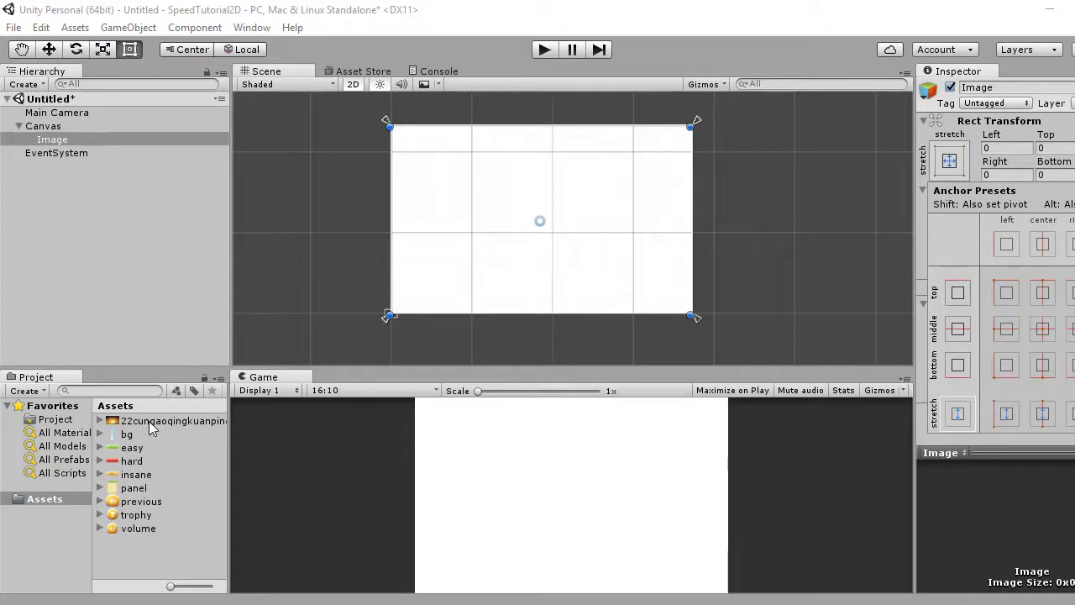
pyautogui.click(949, 447)
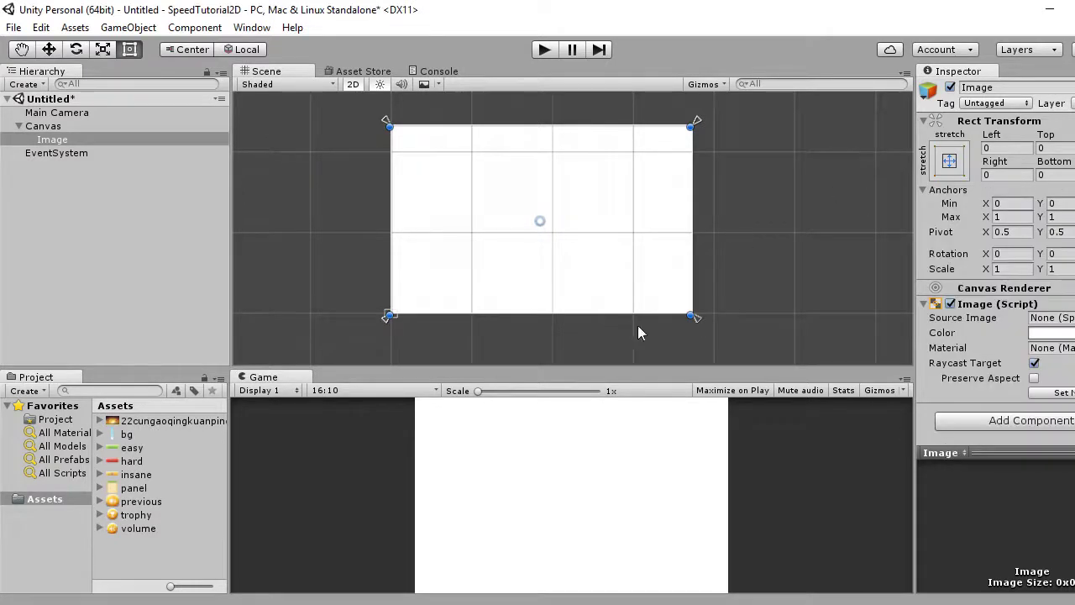
pyautogui.click(57, 143)
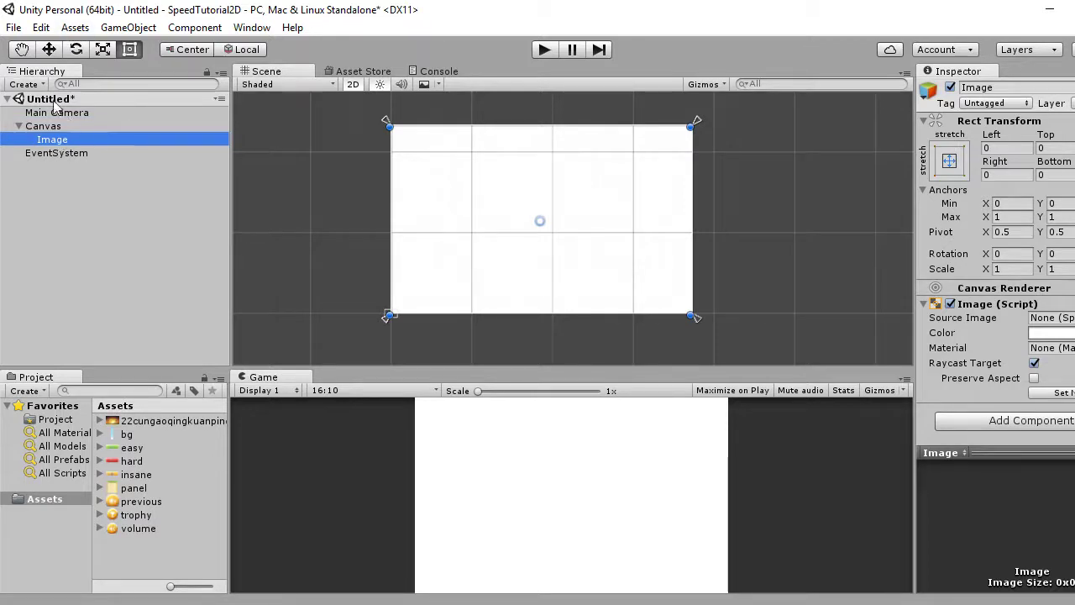
# - Rename the Image to backgroundImage
pyautogui.click(64, 141)
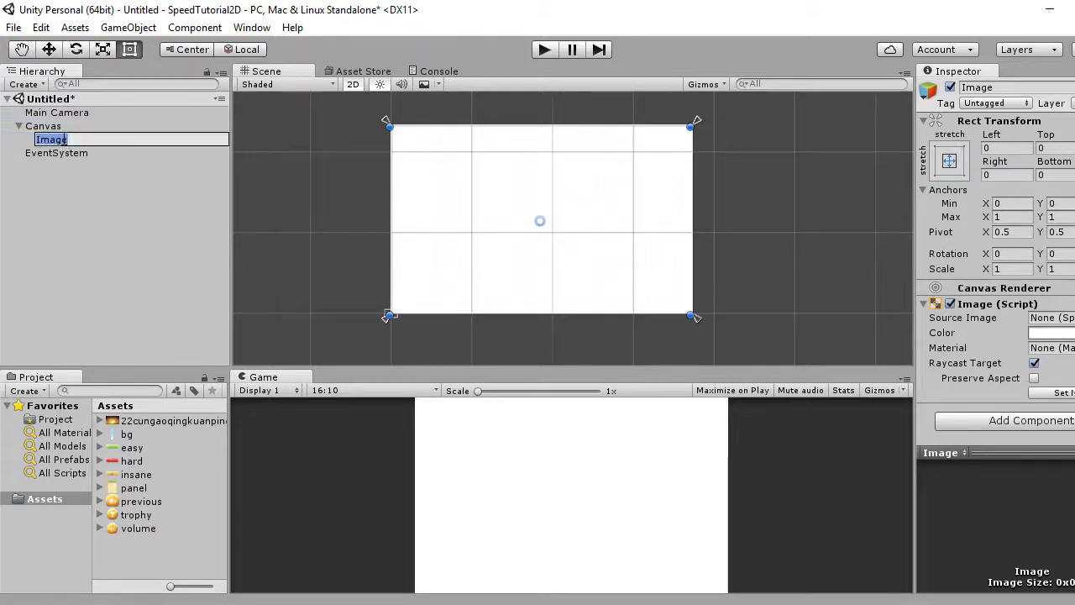
pyautogui.write('backgroundIma')
pyautogui.write('ge')
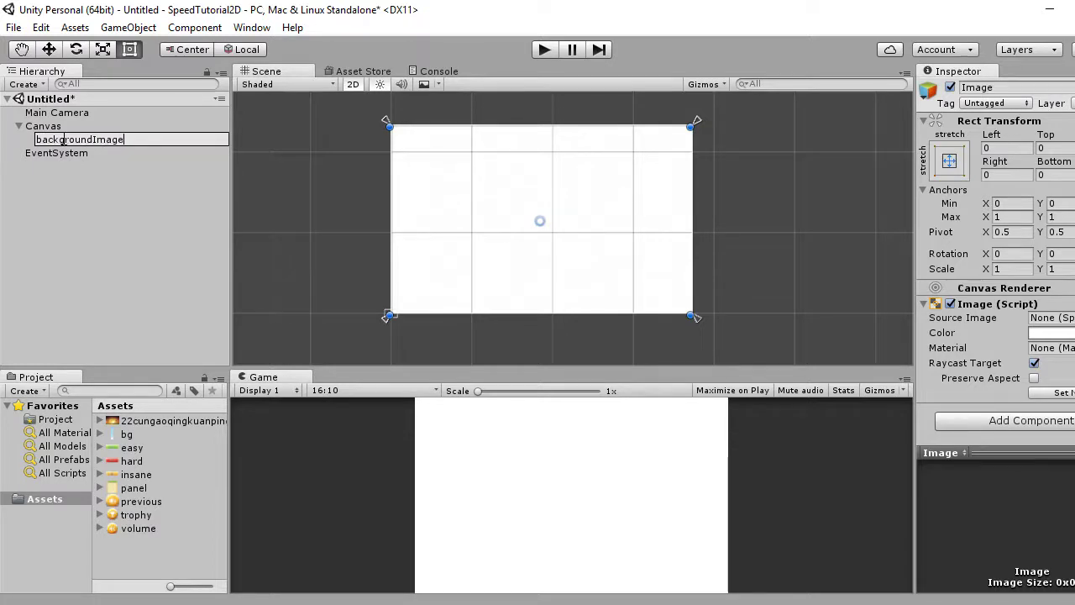
pyautogui.click(139, 210)
# - Set the sunset landscape texture as backgroundImage's Source Image
pyautogui.click(109, 131)
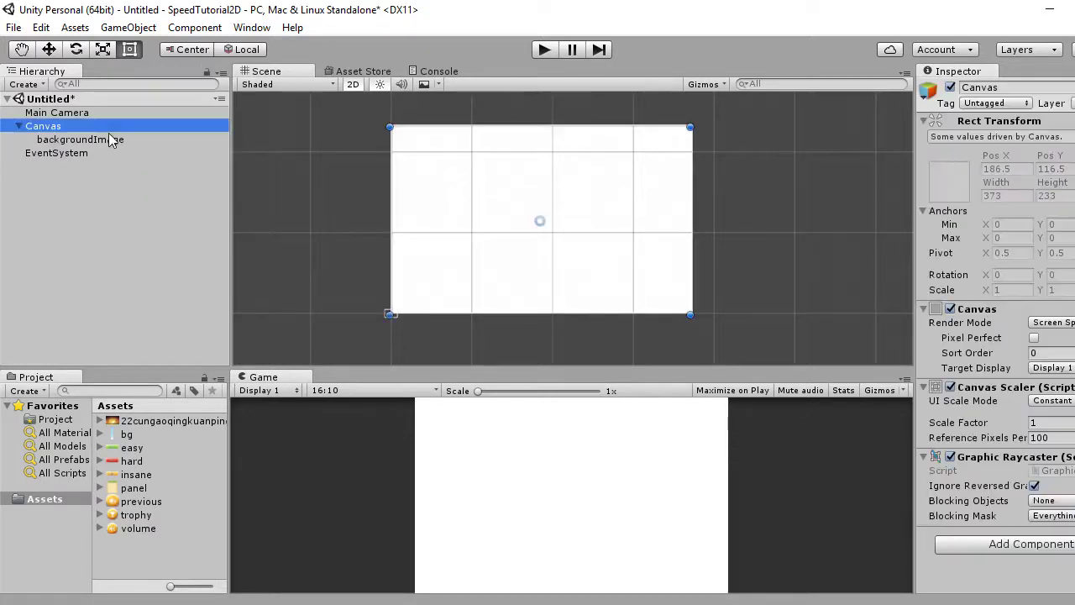
pyautogui.click(109, 139)
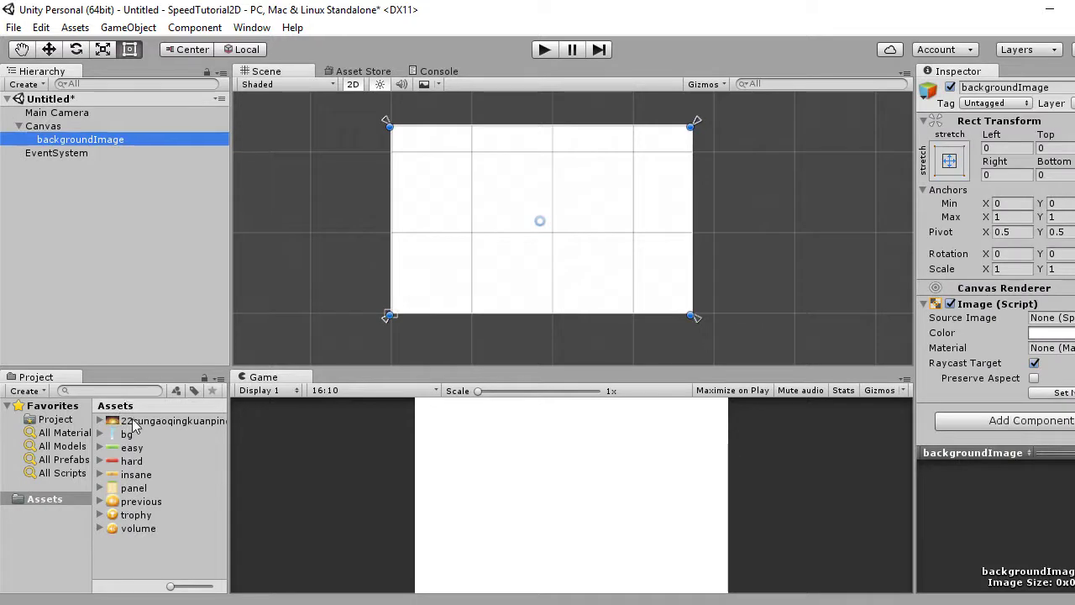
pyautogui.moveTo(133, 424); pyautogui.dragTo(1060, 319)
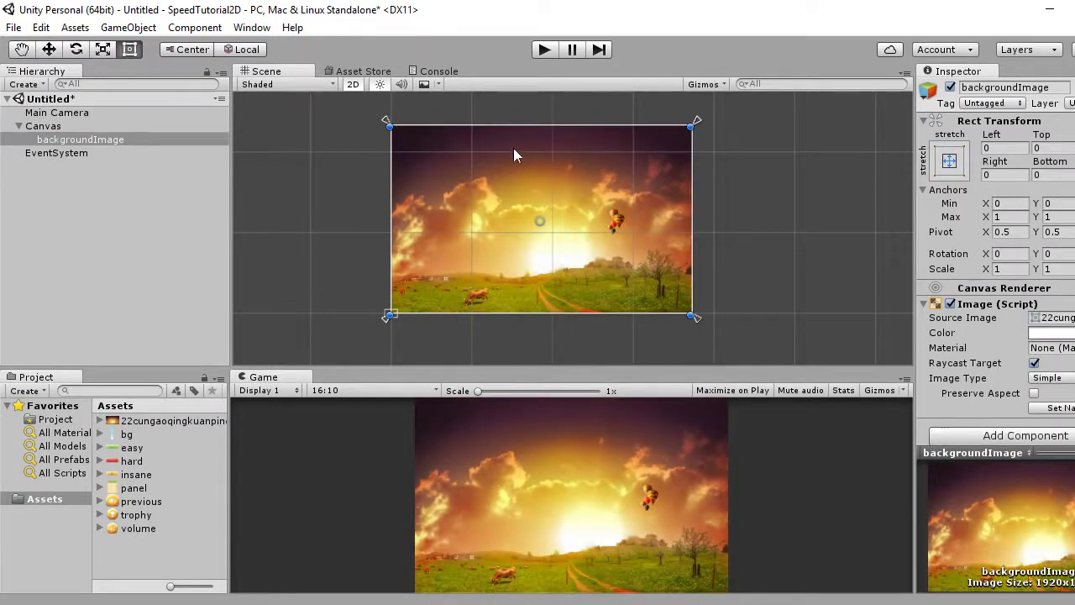
pyautogui.moveTo(581, 371); pyautogui.dragTo(614, 338)
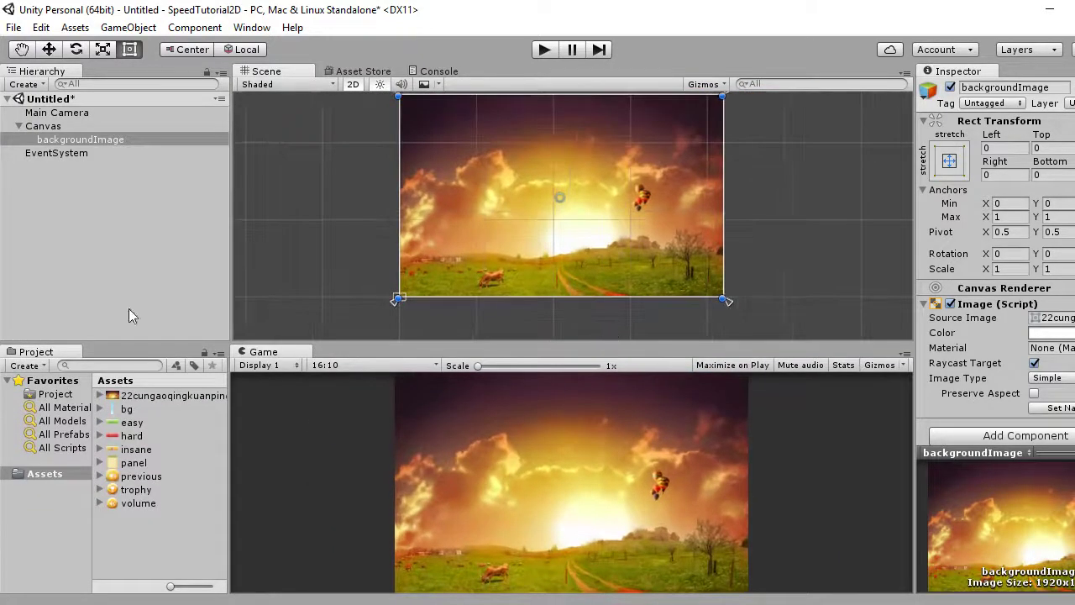
# - Add a child Image under backgroundImage and name it UIpanel
pyautogui.rightClick(99, 140)
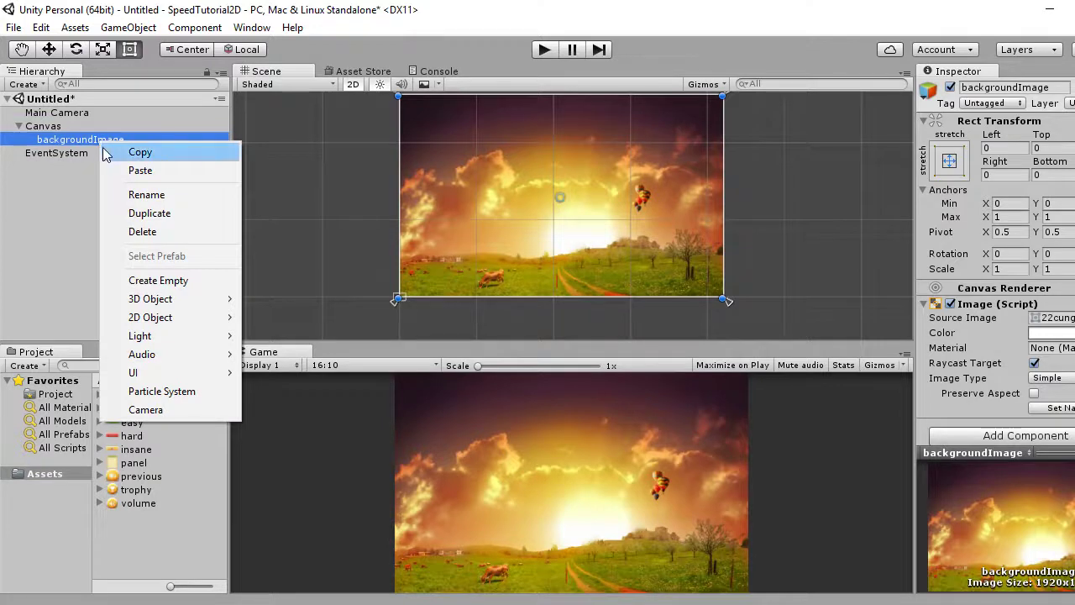
pyautogui.moveTo(181, 379)
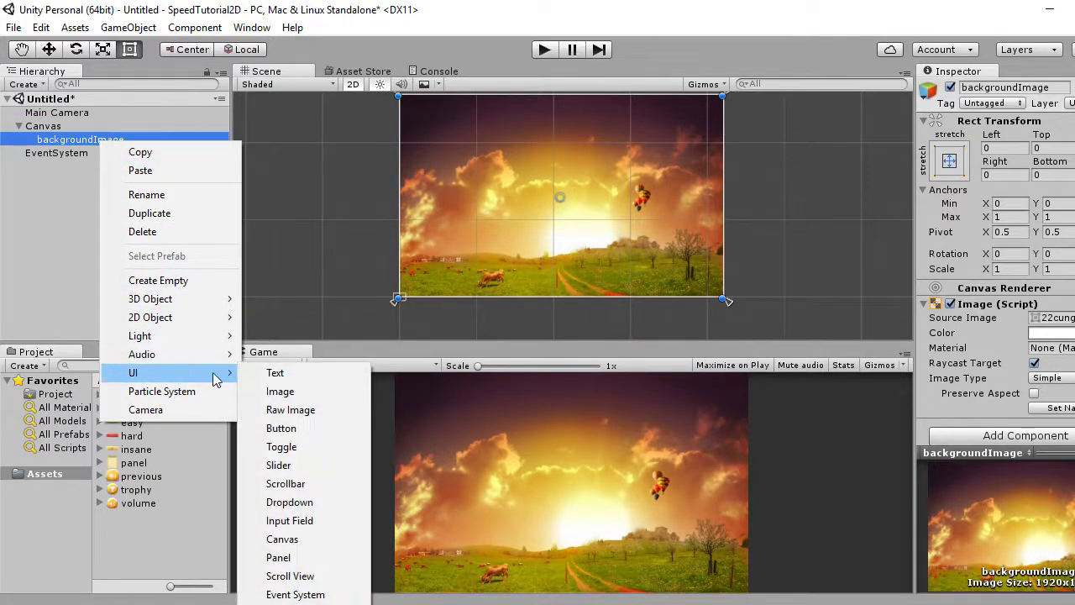
pyautogui.click(281, 391)
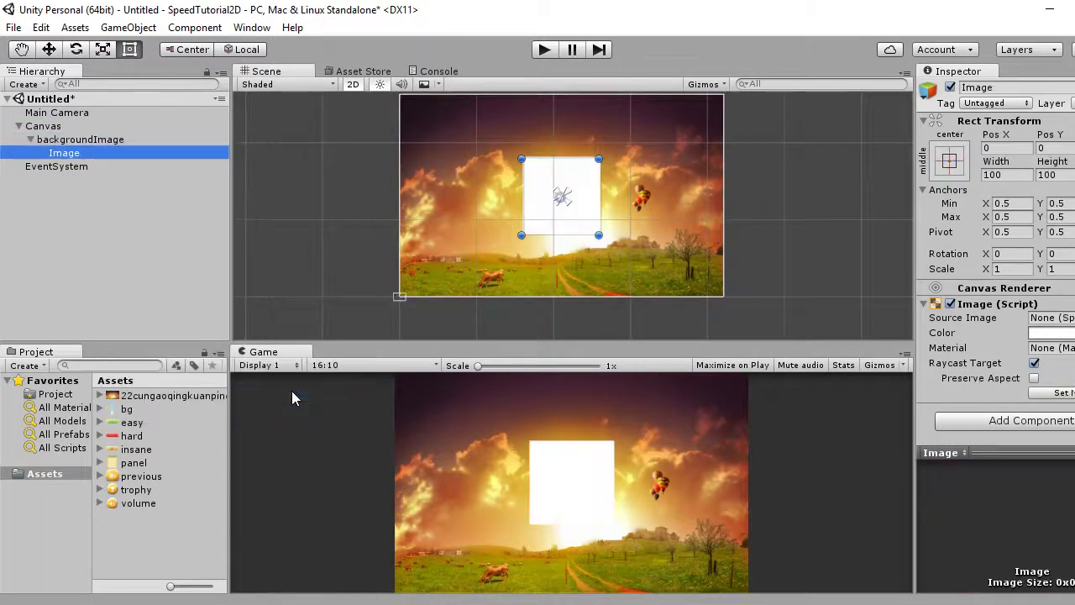
pyautogui.click(89, 153)
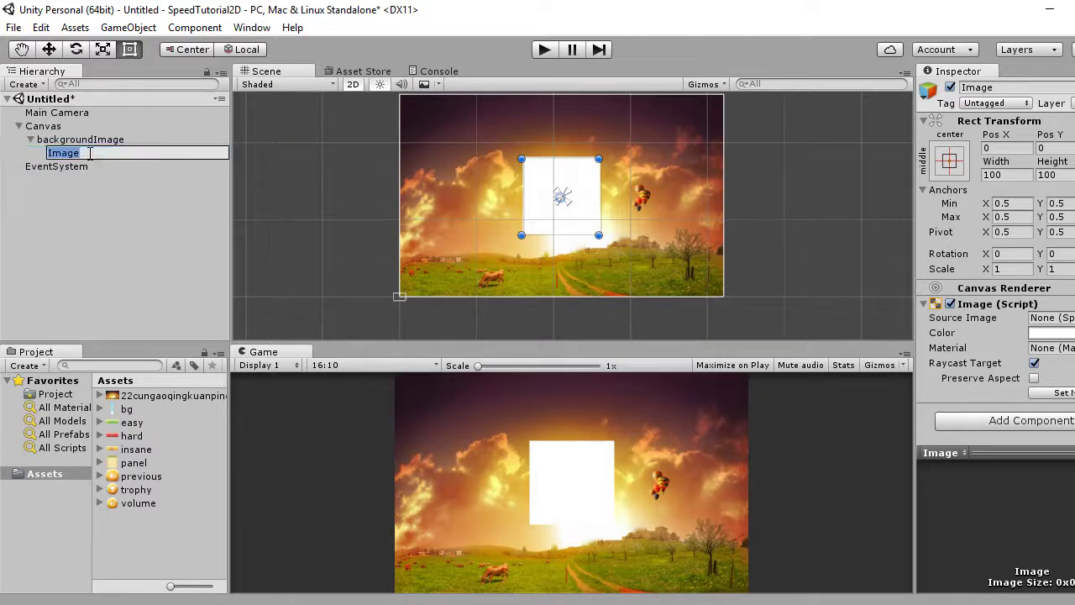
pyautogui.write('UIpanel')
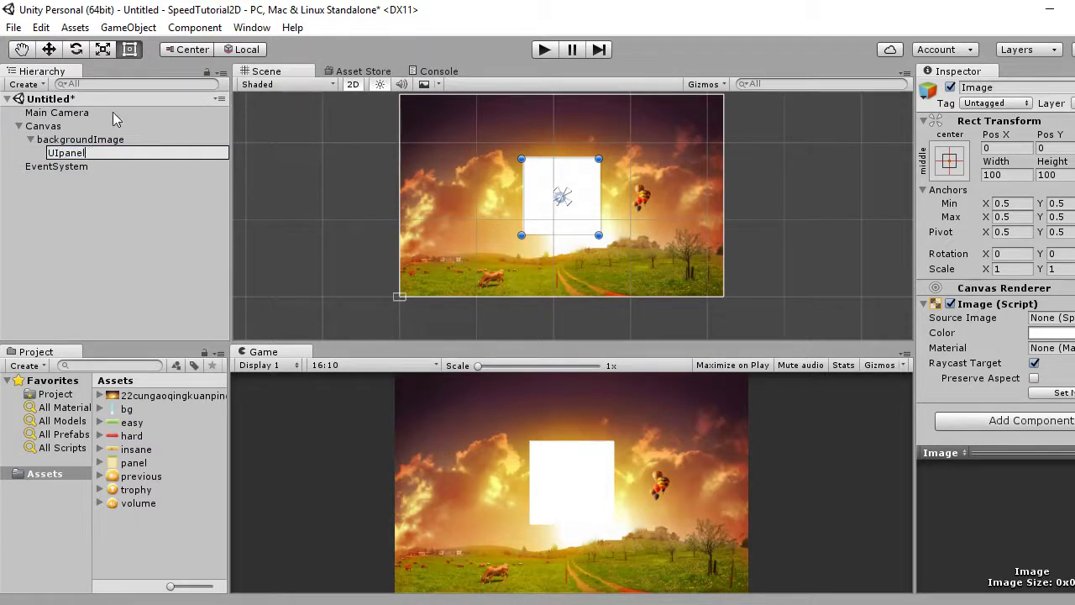
pyautogui.click(69, 195)
pyautogui.click(72, 155)
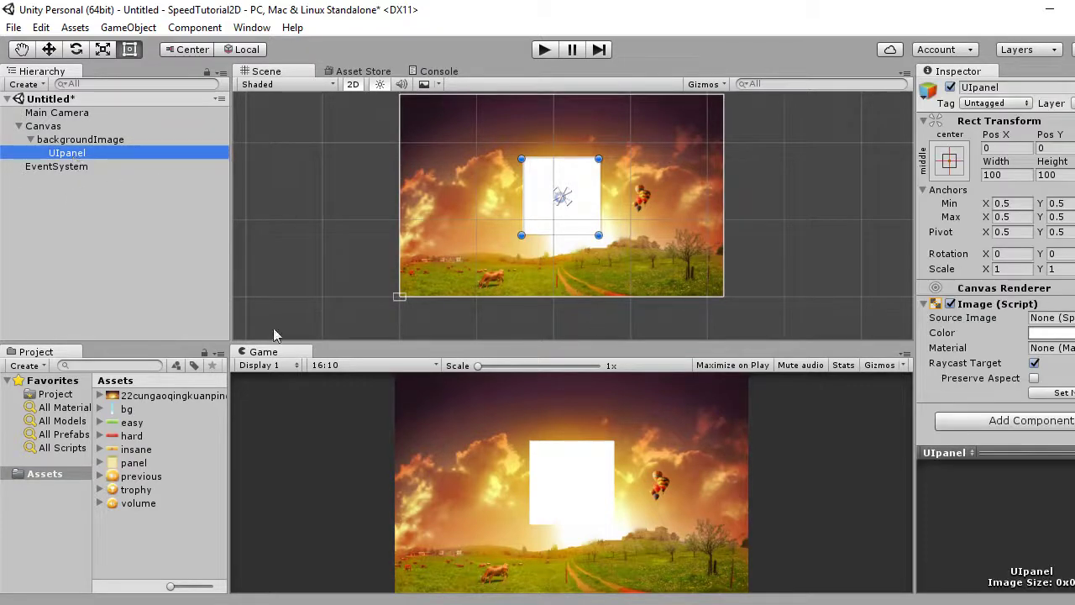
# - Give UIpanel the cream panel sprite as Source Image with Preserve Aspect on
pyautogui.click(133, 465)
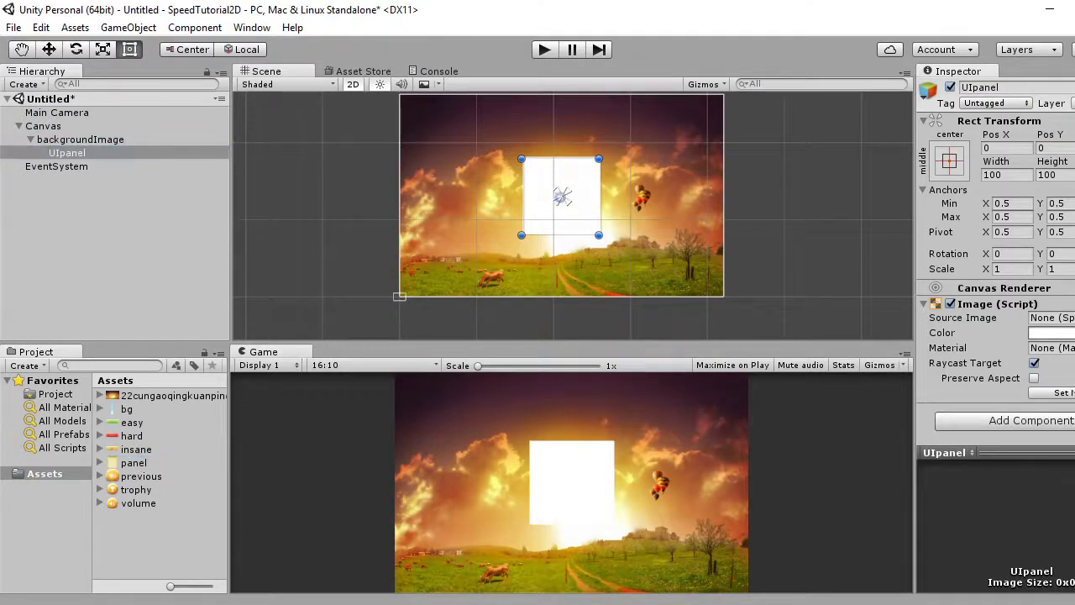
pyautogui.moveTo(134, 464); pyautogui.dragTo(1051, 318)
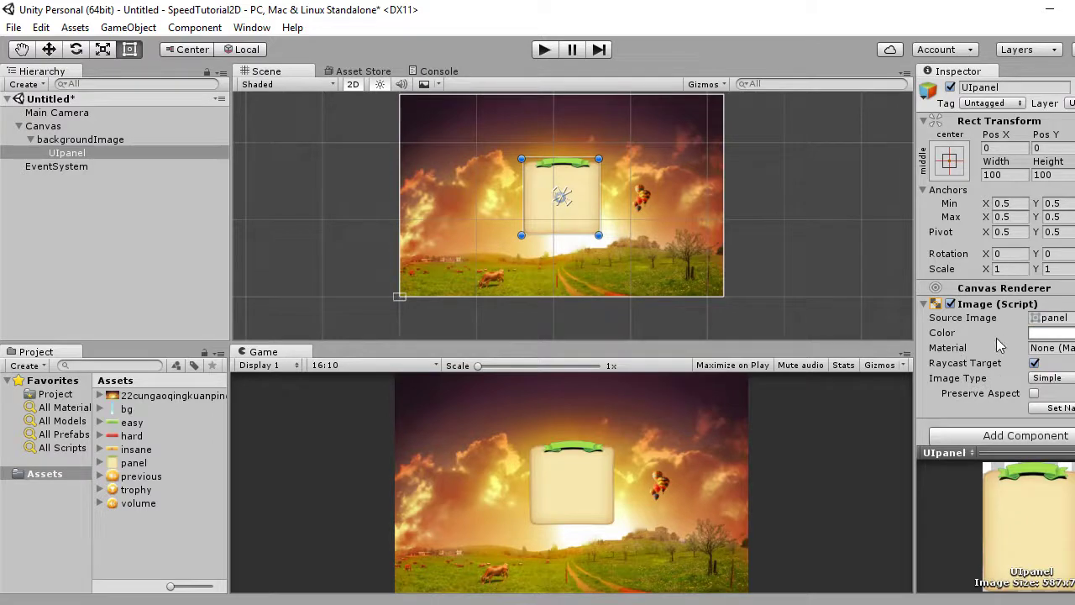
pyautogui.moveTo(682, 343)
pyautogui.mouseDown()
pyautogui.moveTo(664, 451)
pyautogui.moveTo(638, 250)
pyautogui.mouseUp()
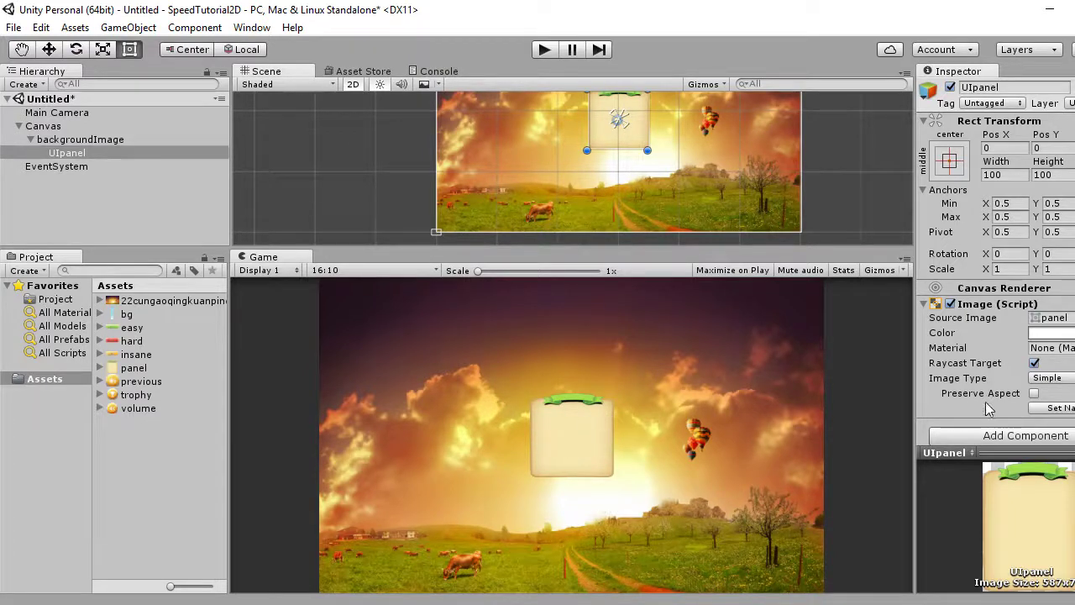
pyautogui.click(1034, 393)
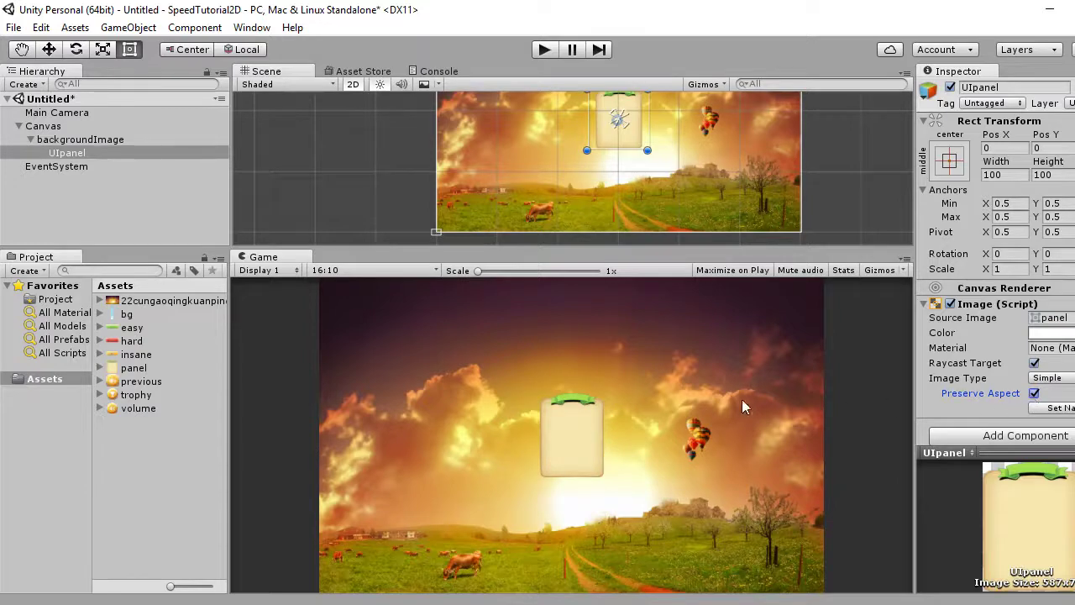
# - Apply native size to UIpanel, then shrink it from its top-left and bottom-right corners
pyautogui.click(1050, 409)
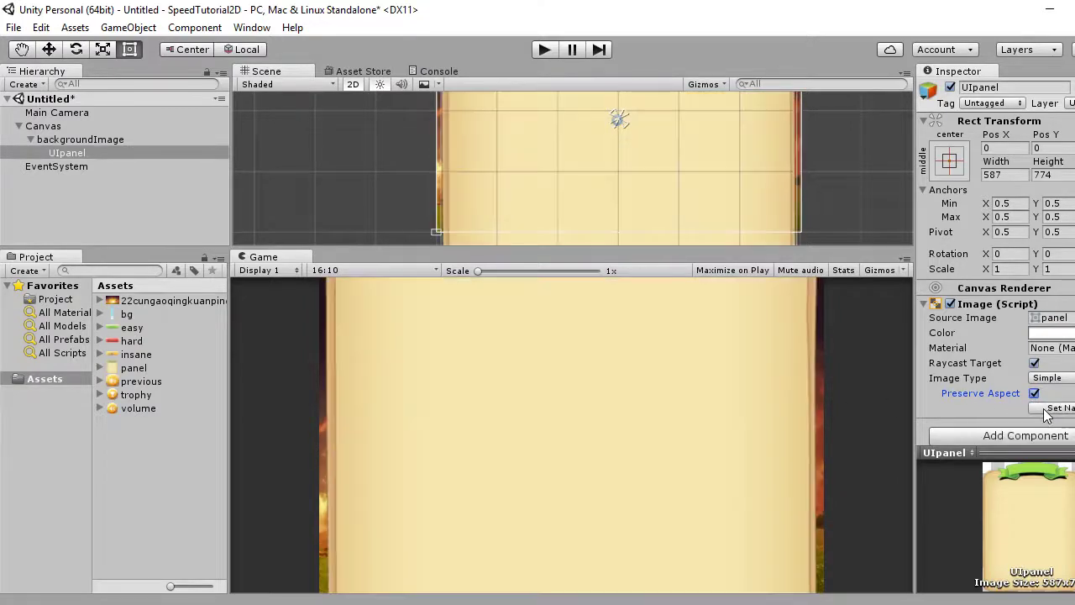
pyautogui.moveTo(537, 250); pyautogui.dragTo(461, 388)
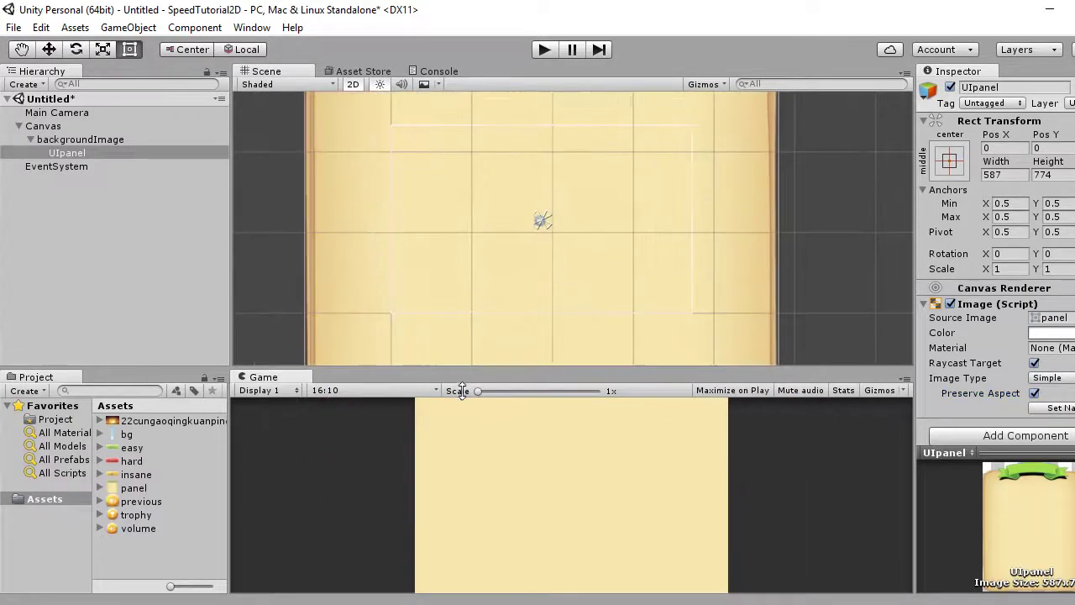
pyautogui.scroll(-2, 522, 257)
pyautogui.scroll(-2, 519, 262)
pyautogui.scroll(-1, 516, 265)
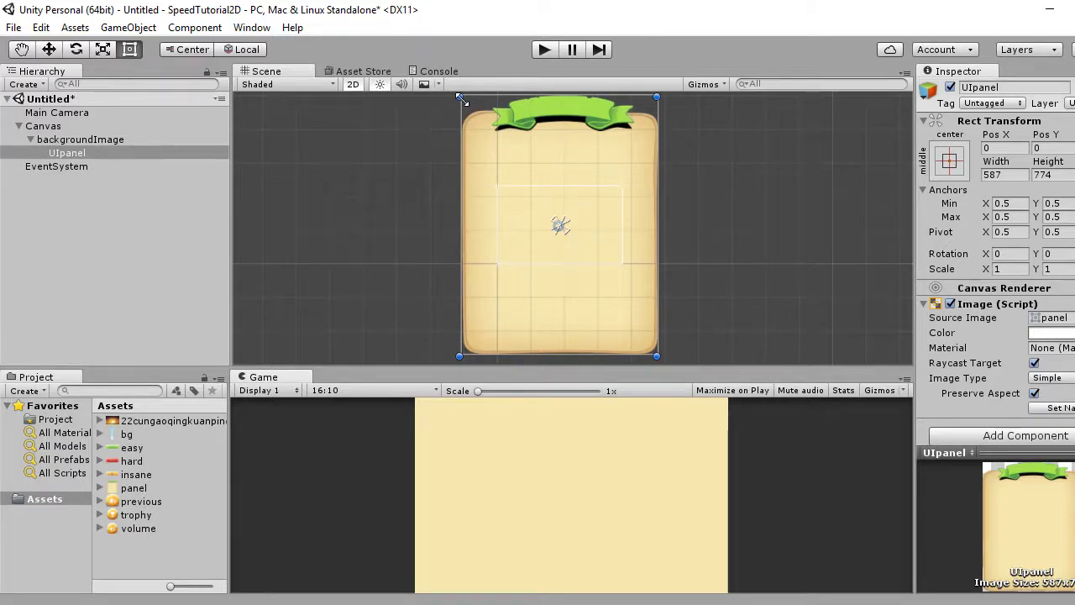
pyautogui.moveTo(460, 99); pyautogui.dragTo(459, 143)
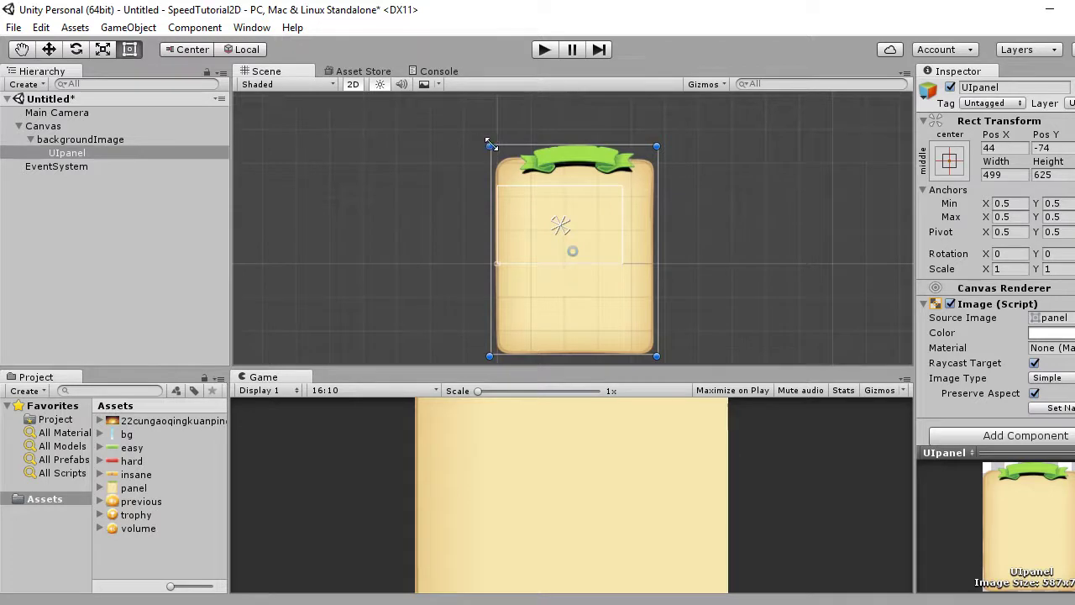
pyautogui.moveTo(485, 147); pyautogui.dragTo(511, 184)
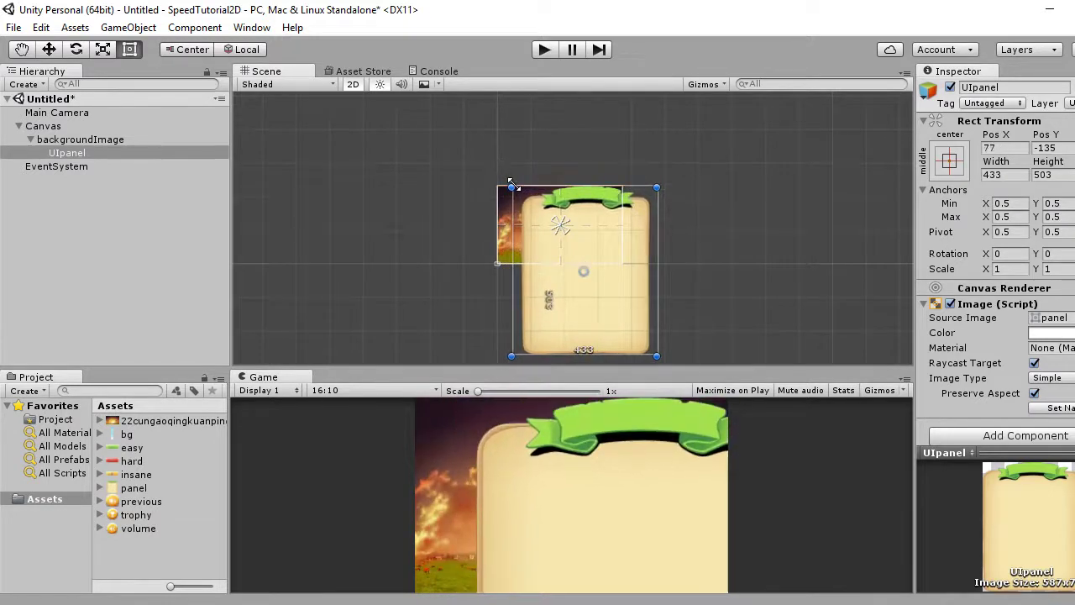
pyautogui.moveTo(656, 356); pyautogui.dragTo(598, 266)
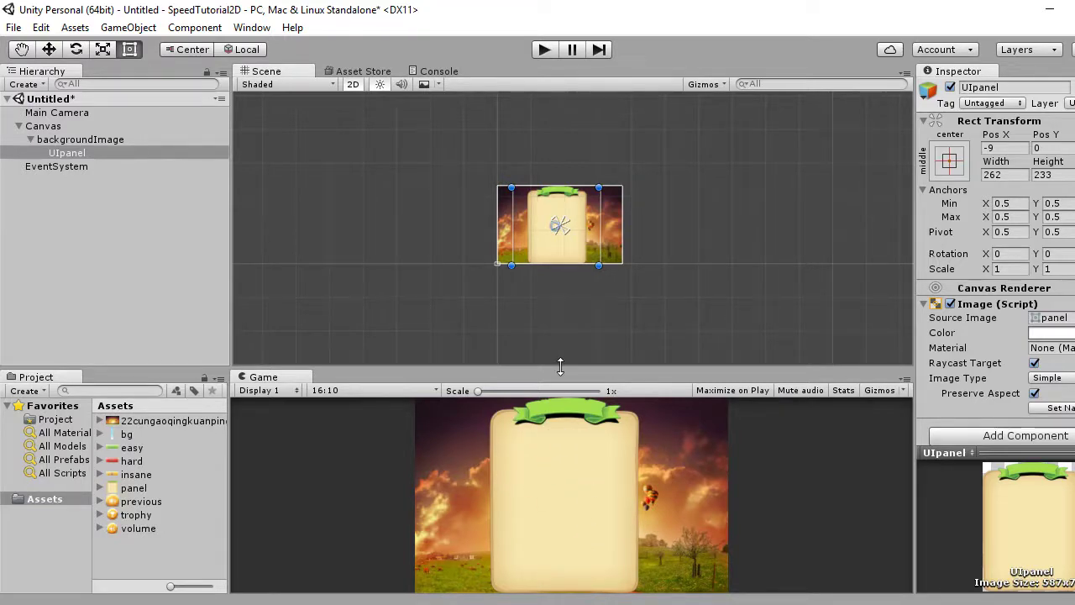
# - Narrow UIpanel from the left to 179×233 and centre it over the sunset background
pyautogui.moveTo(560, 366); pyautogui.dragTo(510, 219)
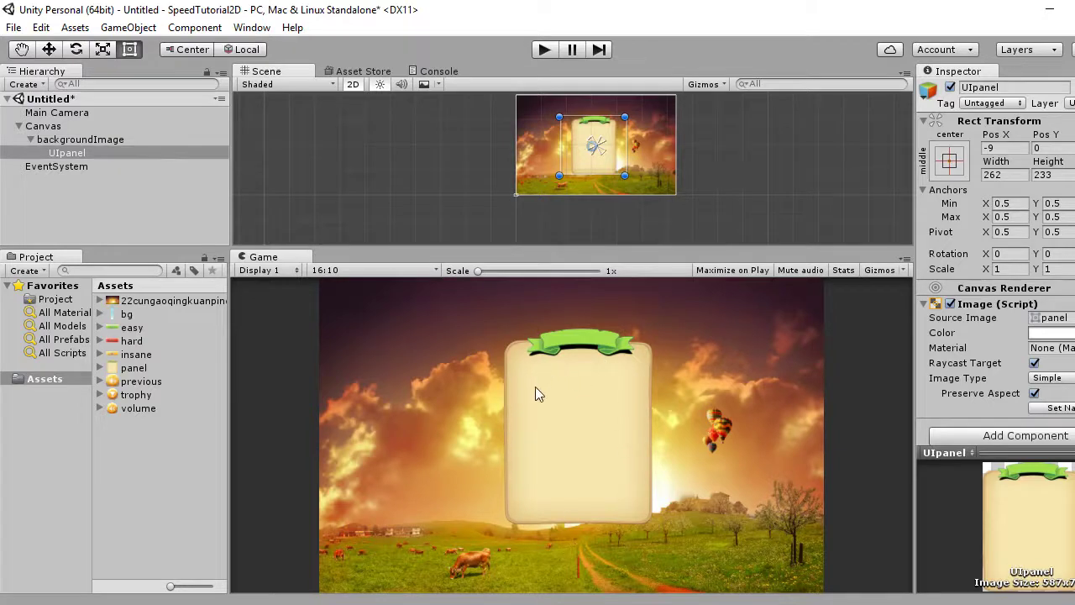
pyautogui.moveTo(605, 250); pyautogui.dragTo(591, 367)
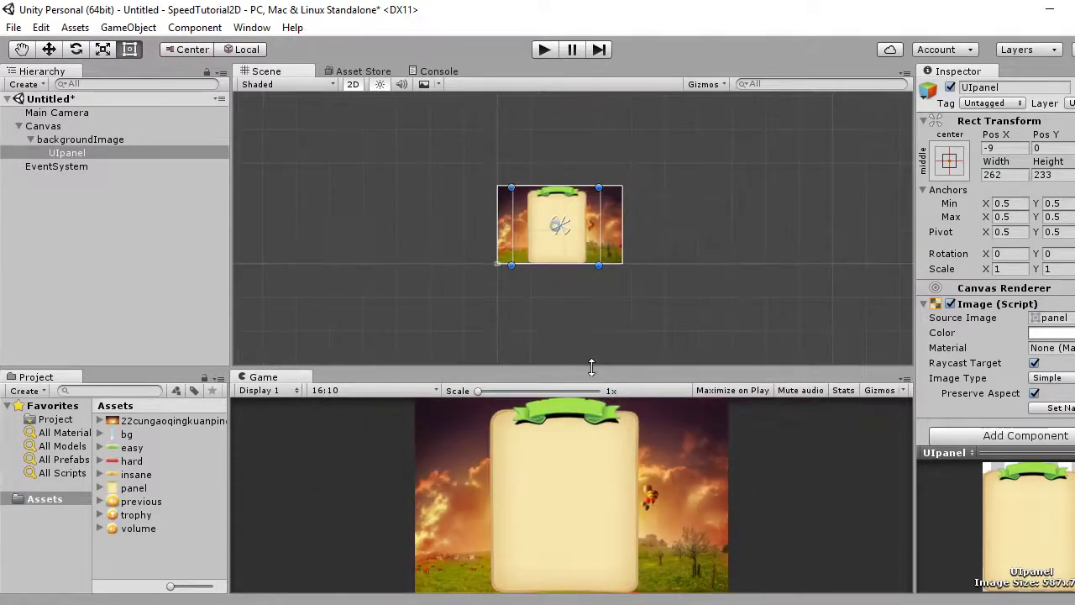
pyautogui.scroll(2, 549, 265)
pyautogui.scroll(3, 556, 274)
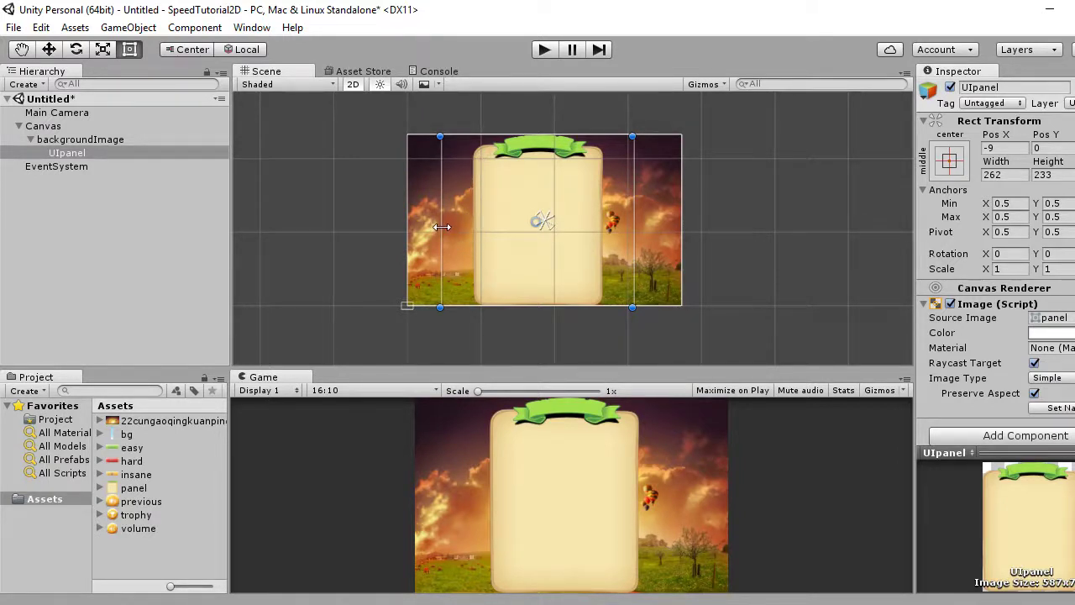
pyautogui.moveTo(439, 214); pyautogui.dragTo(475, 219)
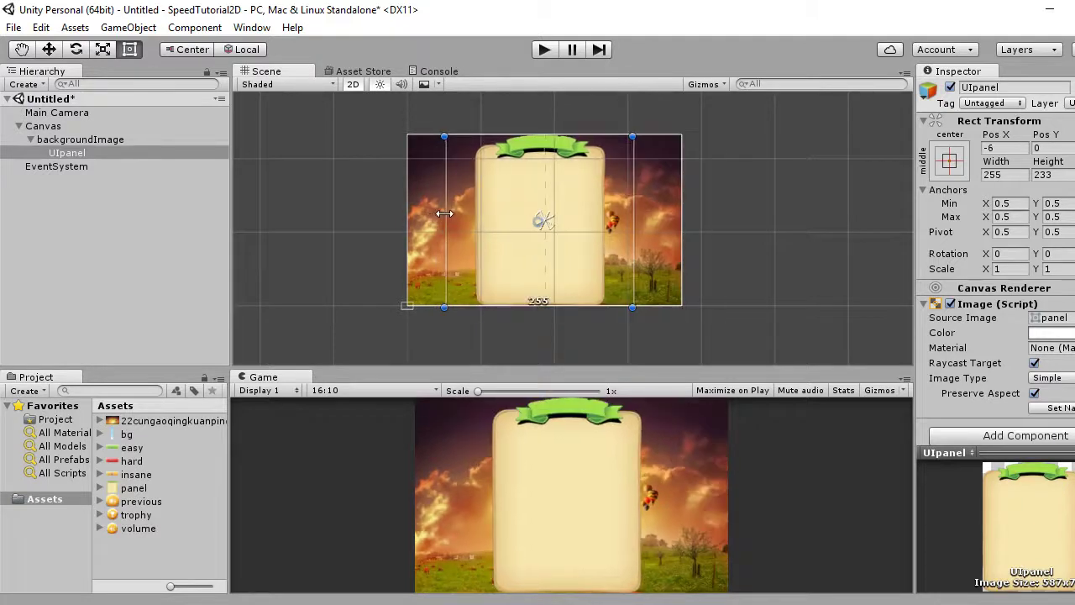
pyautogui.moveTo(490, 221); pyautogui.dragTo(503, 223)
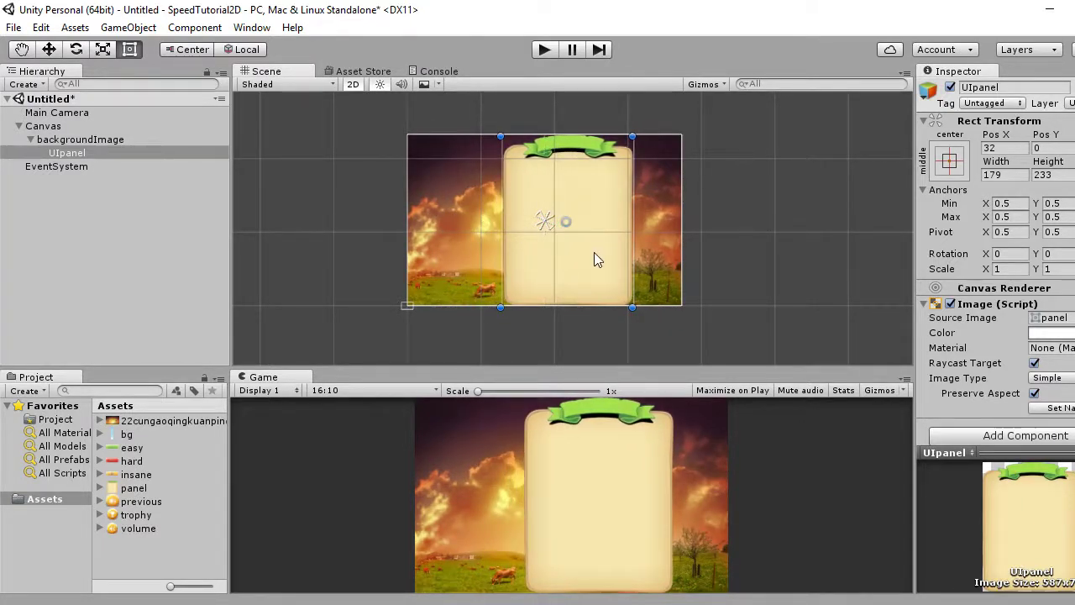
pyautogui.moveTo(594, 253); pyautogui.dragTo(578, 253)
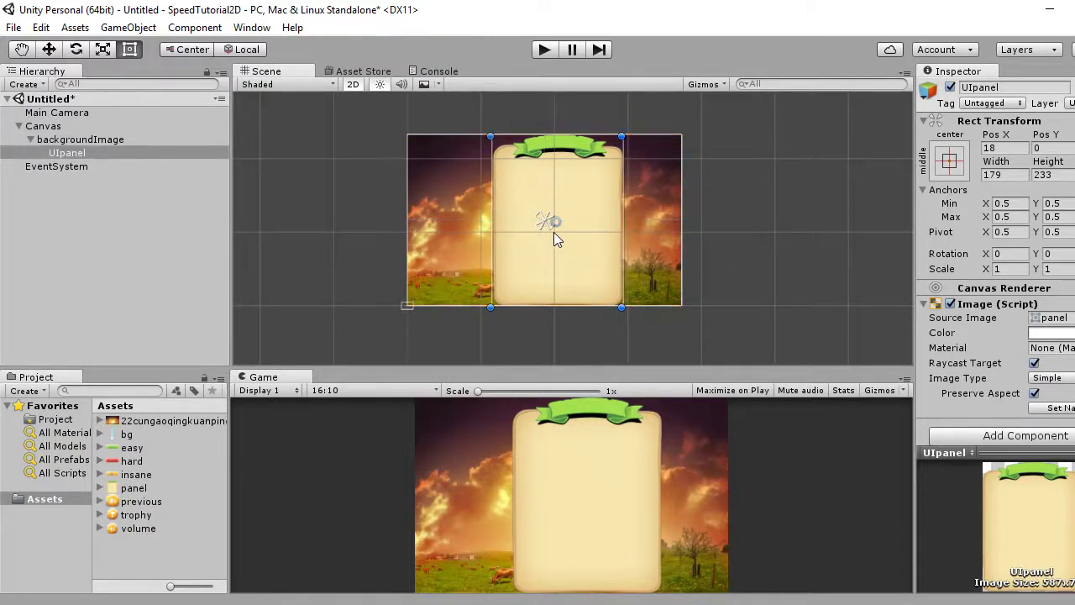
pyautogui.scroll(3, 553, 231)
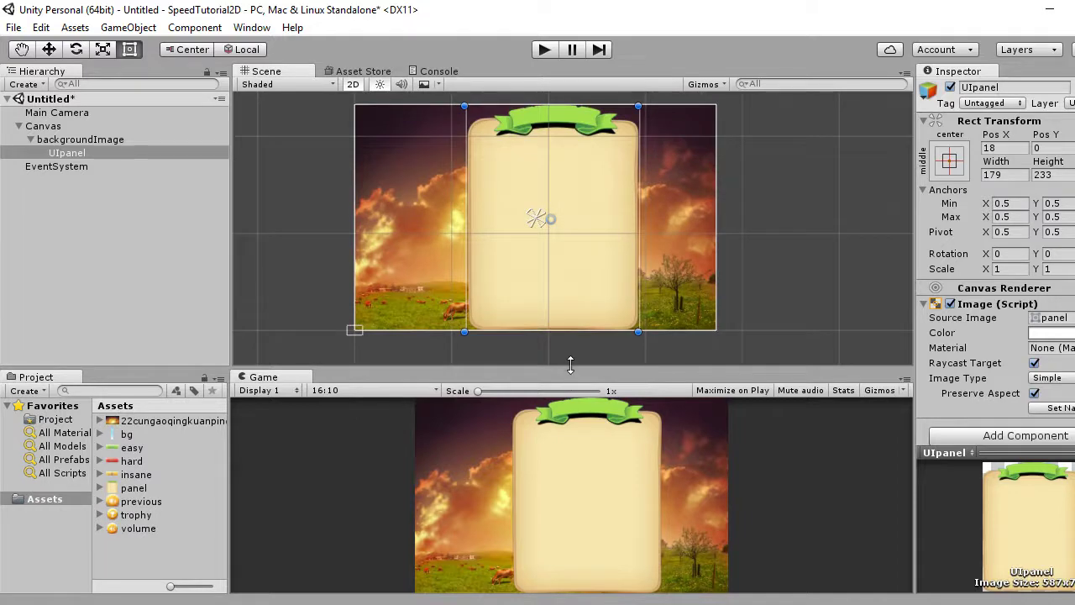
pyautogui.moveTo(570, 364); pyautogui.dragTo(556, 379)
# - Fit UIpanel's anchors to its edges, spanning X 0.307–0.7883 and the full height
pyautogui.moveTo(542, 218); pyautogui.dragTo(645, 104)
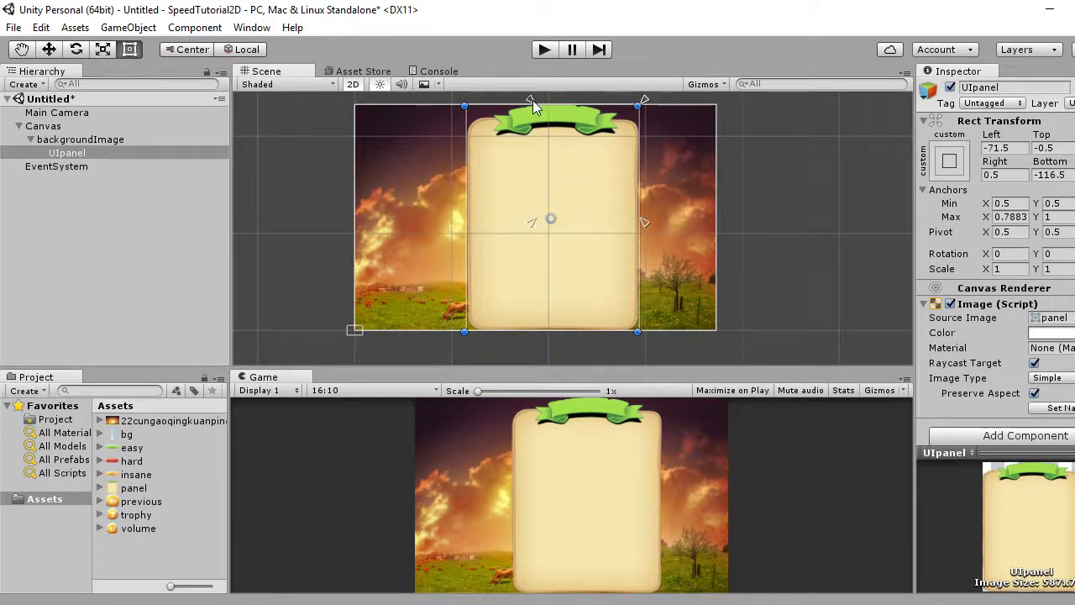
pyautogui.moveTo(532, 100); pyautogui.dragTo(462, 104)
pyautogui.moveTo(460, 223); pyautogui.dragTo(464, 334)
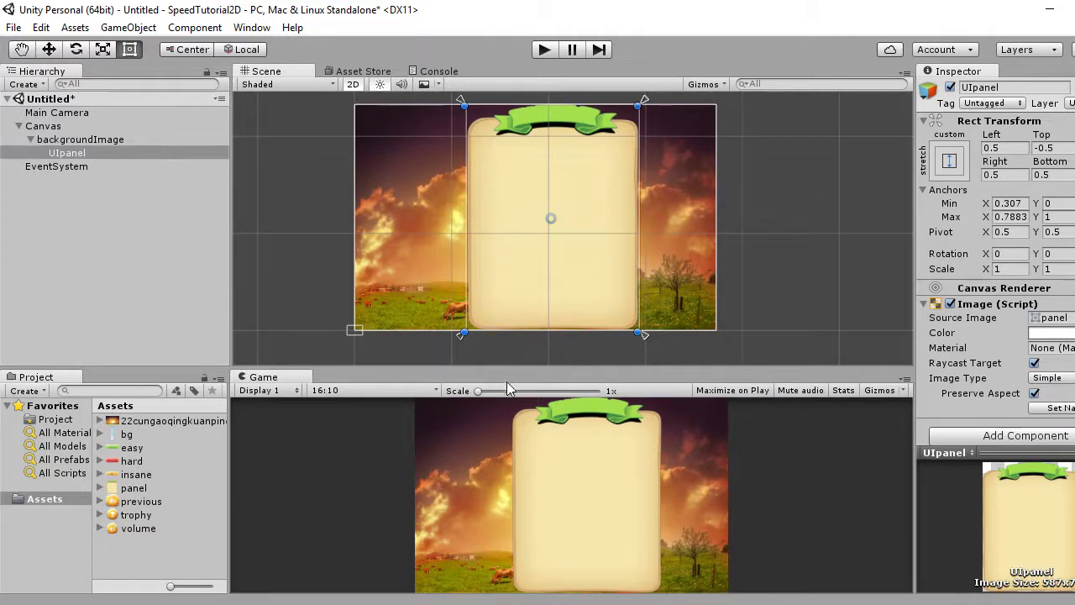
pyautogui.moveTo(497, 367); pyautogui.dragTo(531, 210)
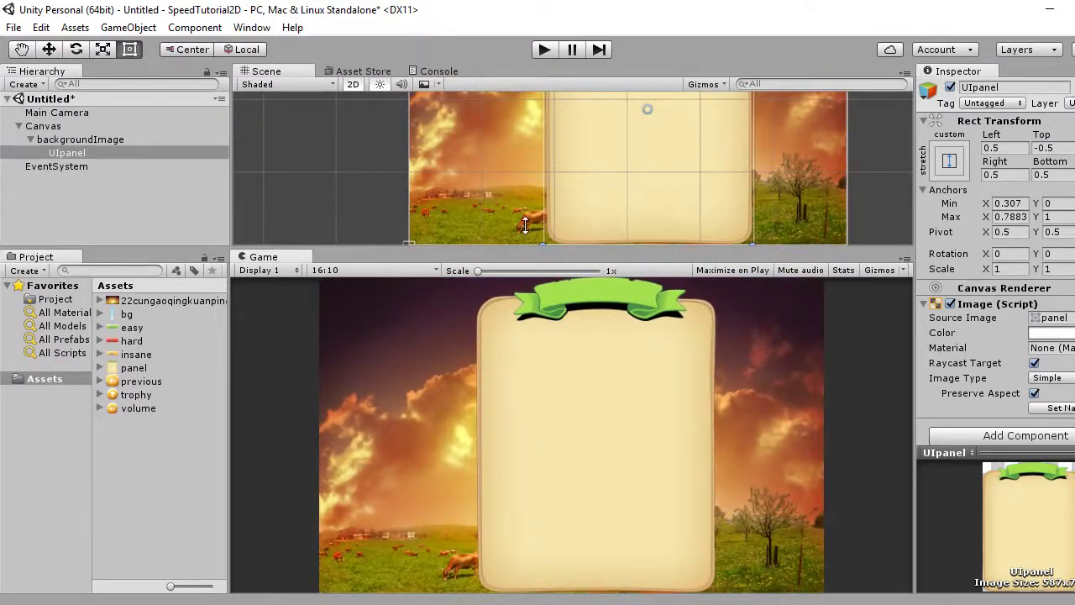
pyautogui.moveTo(514, 250)
pyautogui.mouseDown()
pyautogui.moveTo(495, 369)
pyautogui.moveTo(522, 238)
pyautogui.moveTo(477, 390)
pyautogui.mouseUp()
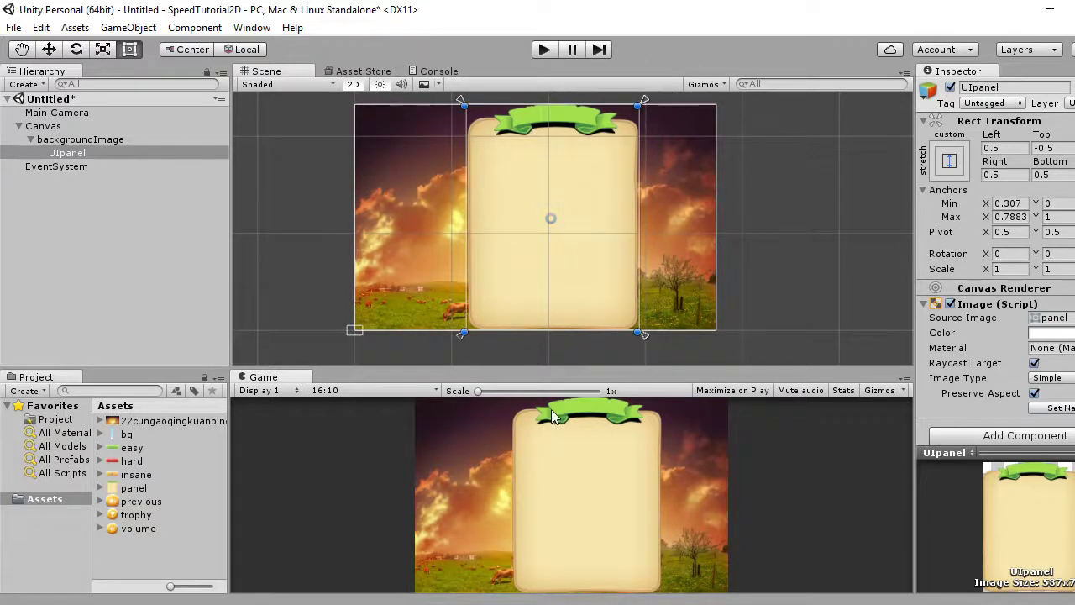
pyautogui.moveTo(522, 370); pyautogui.dragTo(522, 249)
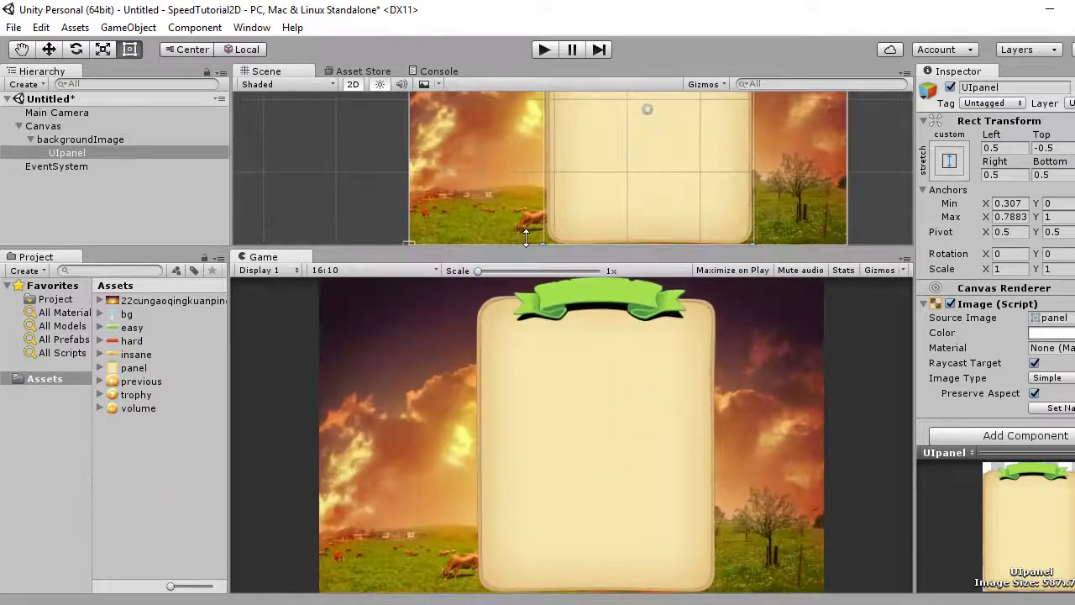
# - Add a child Image under UIpanel showing the green 'easy' button sprite
pyautogui.click(72, 157)
pyautogui.rightClick(74, 160)
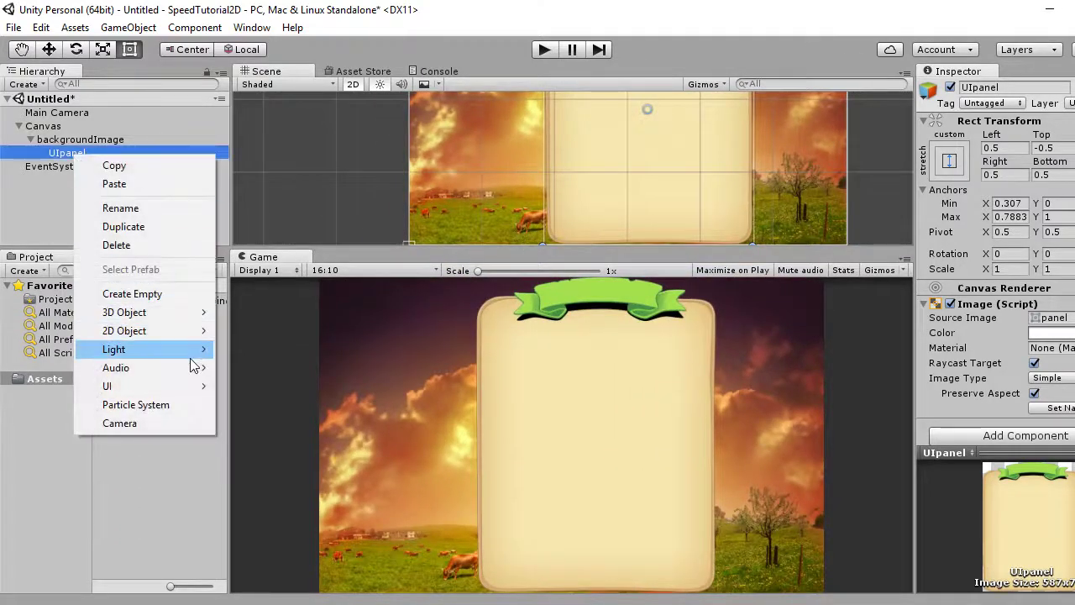
pyautogui.moveTo(187, 386)
pyautogui.click(260, 403)
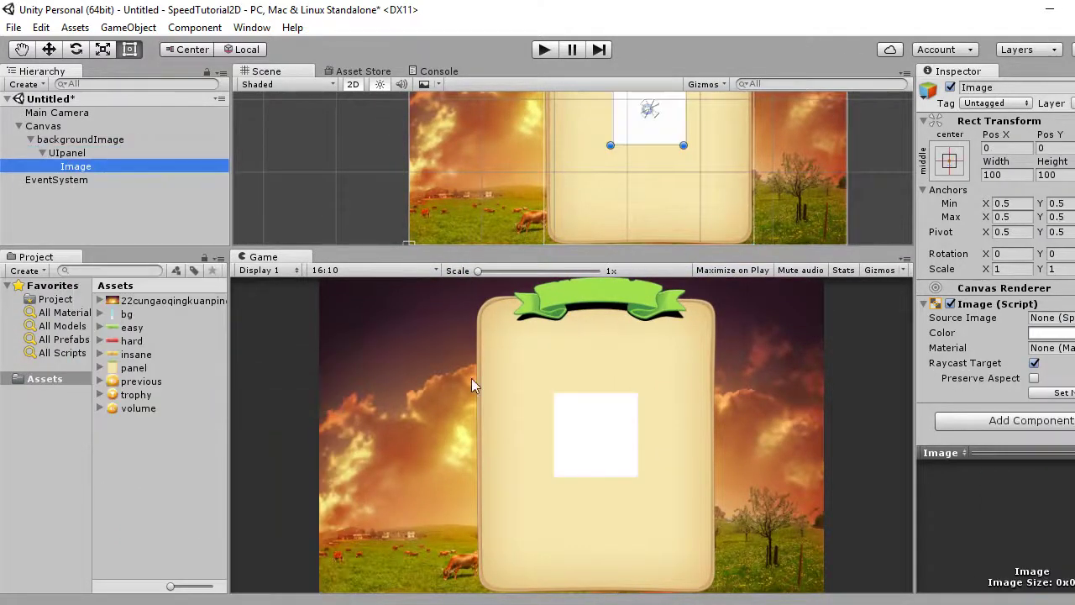
pyautogui.moveTo(584, 244); pyautogui.dragTo(584, 370)
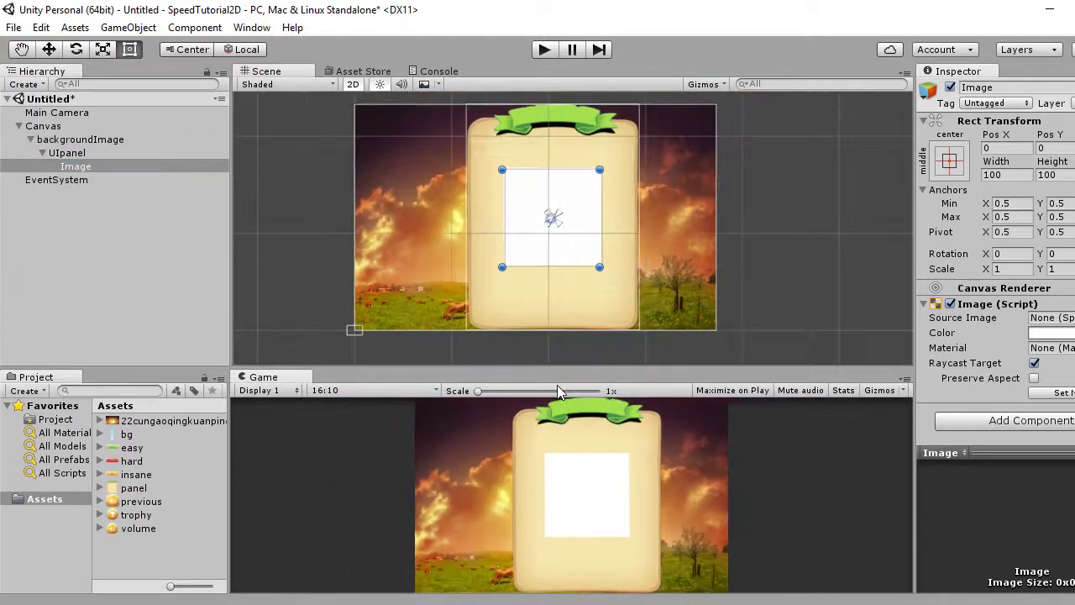
pyautogui.moveTo(132, 448); pyautogui.dragTo(1051, 317)
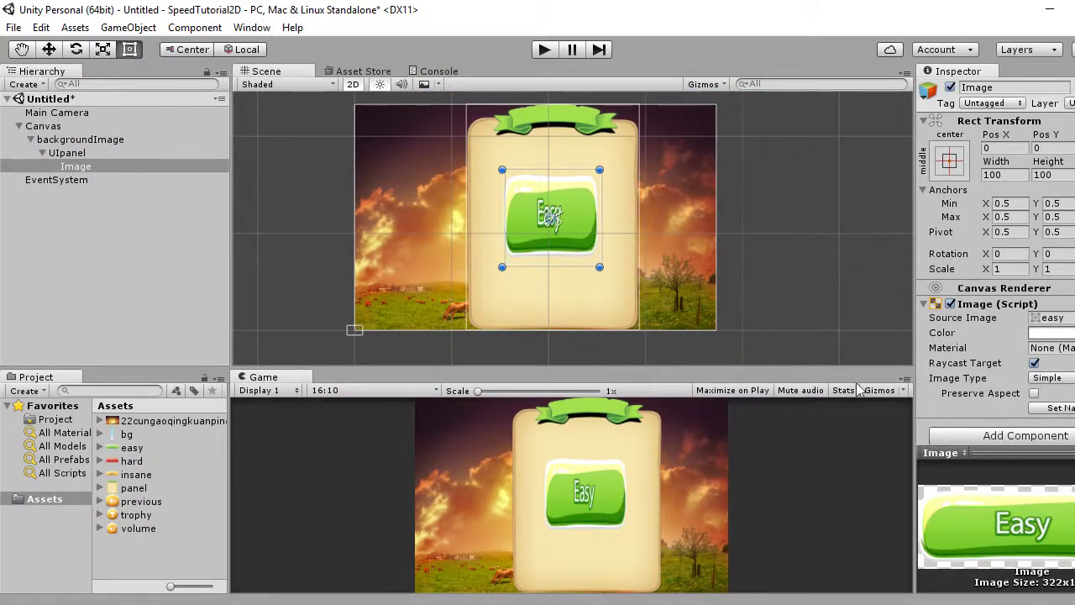
# - Preserve aspect and native size on the Easy button, then shrink it and move it near the panel top
pyautogui.click(1033, 393)
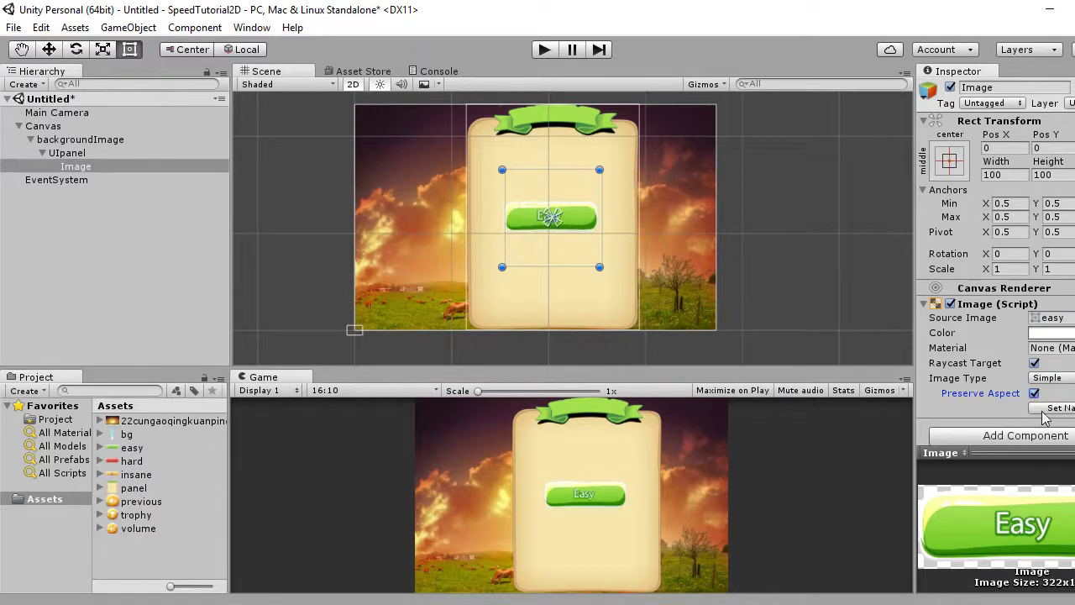
pyautogui.click(1049, 410)
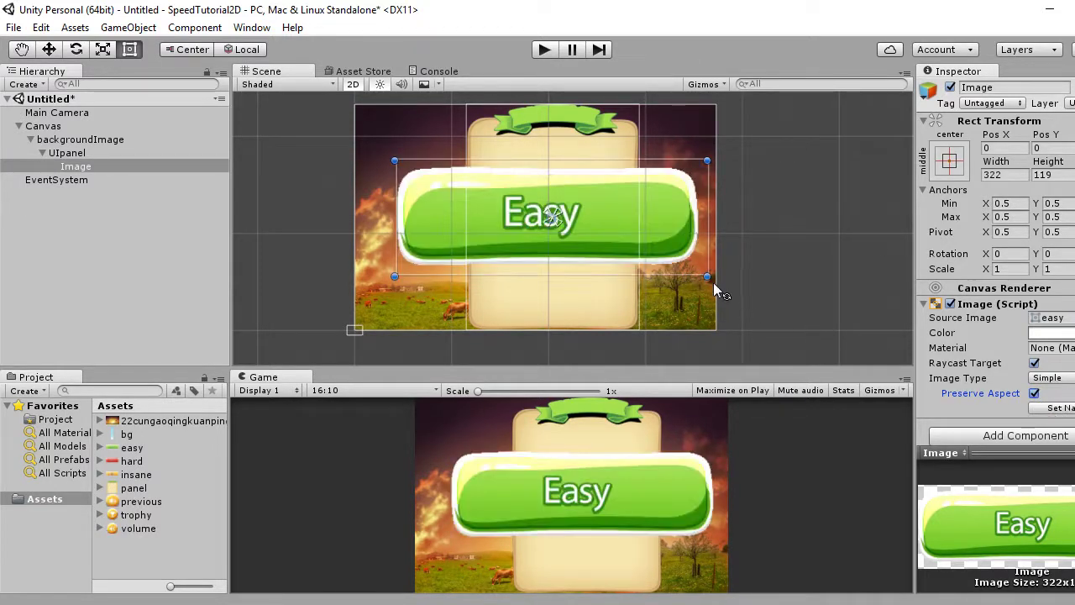
pyautogui.moveTo(708, 277); pyautogui.dragTo(627, 221)
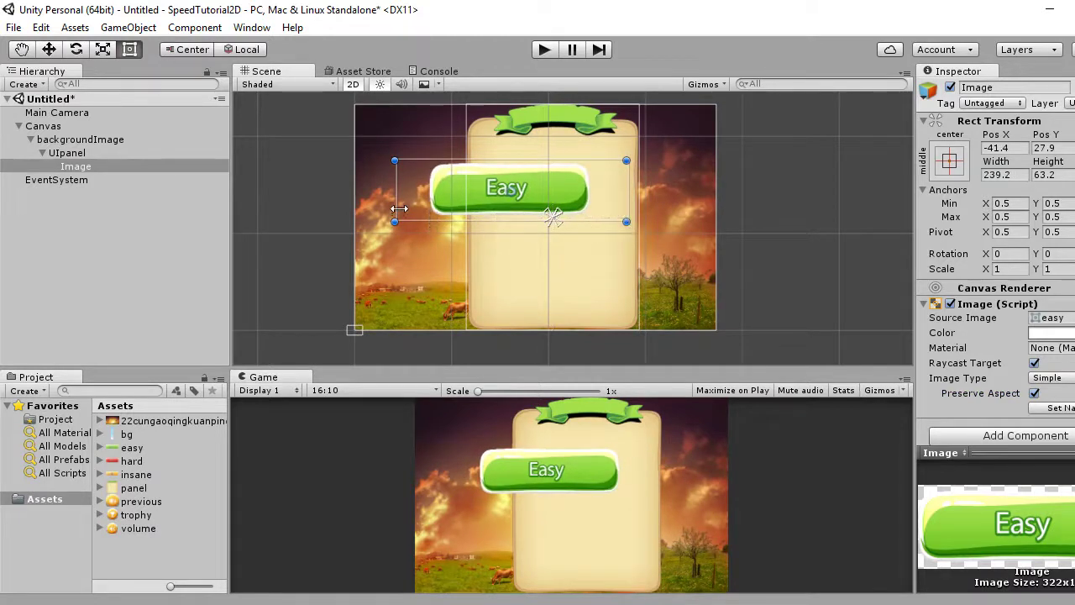
pyautogui.moveTo(399, 208); pyautogui.dragTo(484, 213)
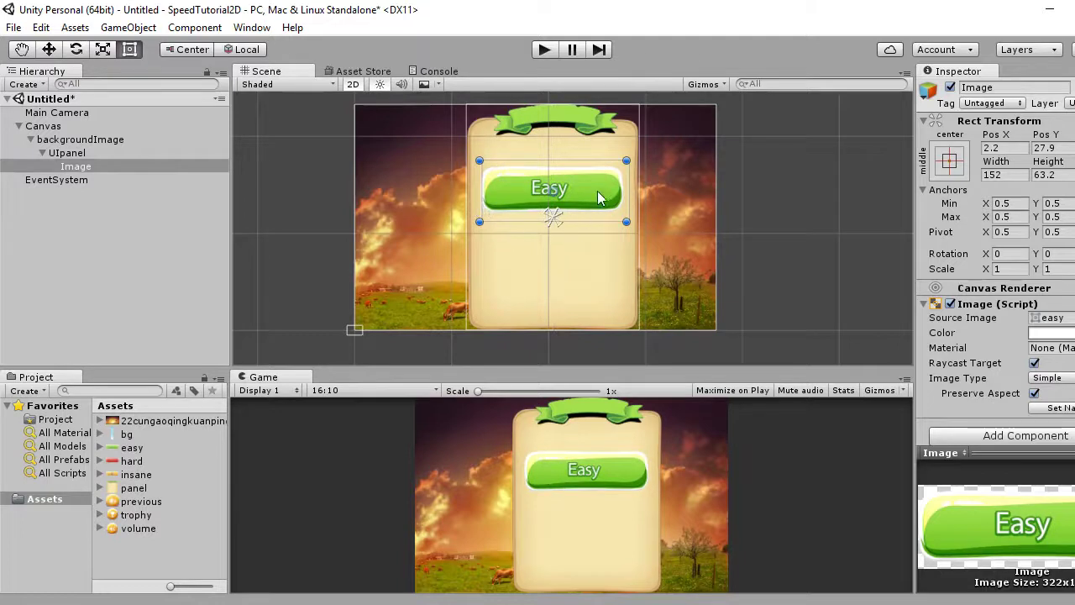
pyautogui.moveTo(561, 222); pyautogui.dragTo(574, 210)
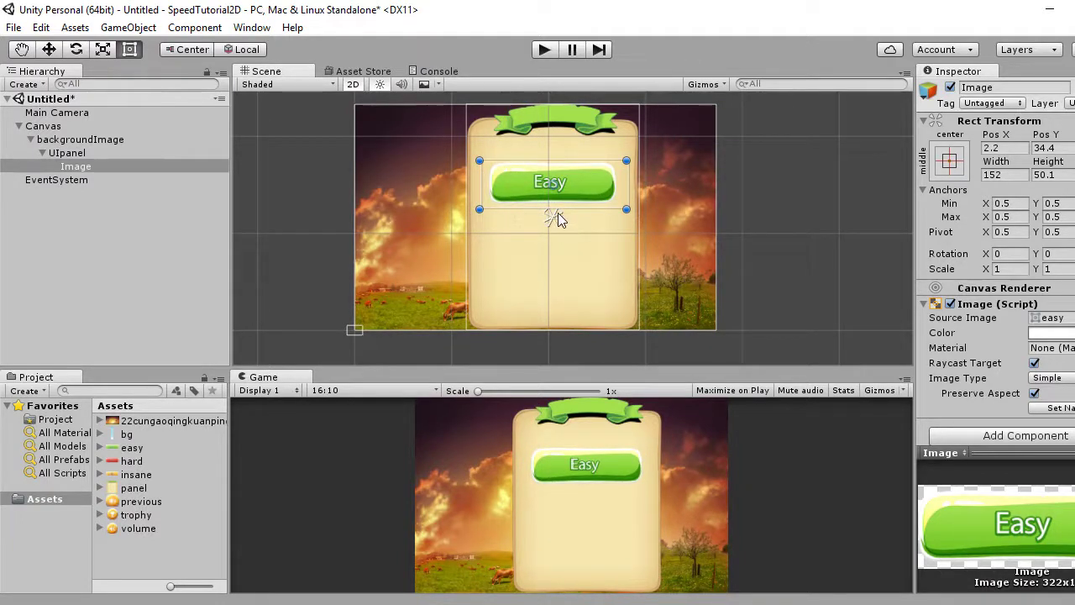
# - Fit the Easy button's anchors to its corners at X 0.08–0.9368, Y 0.5385–0.7572
pyautogui.moveTo(558, 218); pyautogui.dragTo(633, 154)
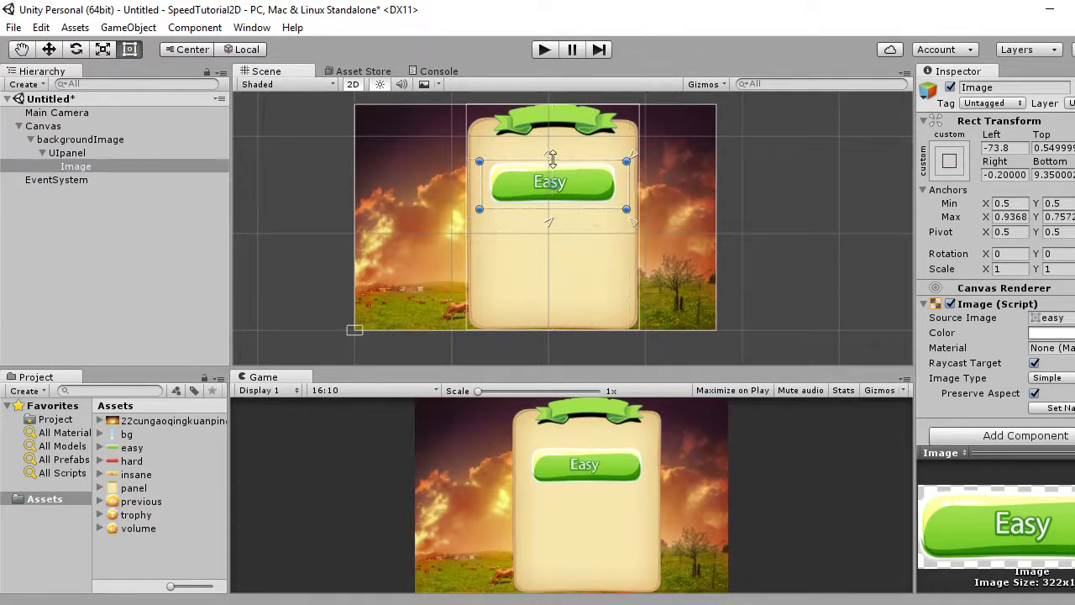
pyautogui.moveTo(549, 155)
pyautogui.mouseDown()
pyautogui.moveTo(472, 150)
pyautogui.moveTo(477, 161)
pyautogui.mouseUp()
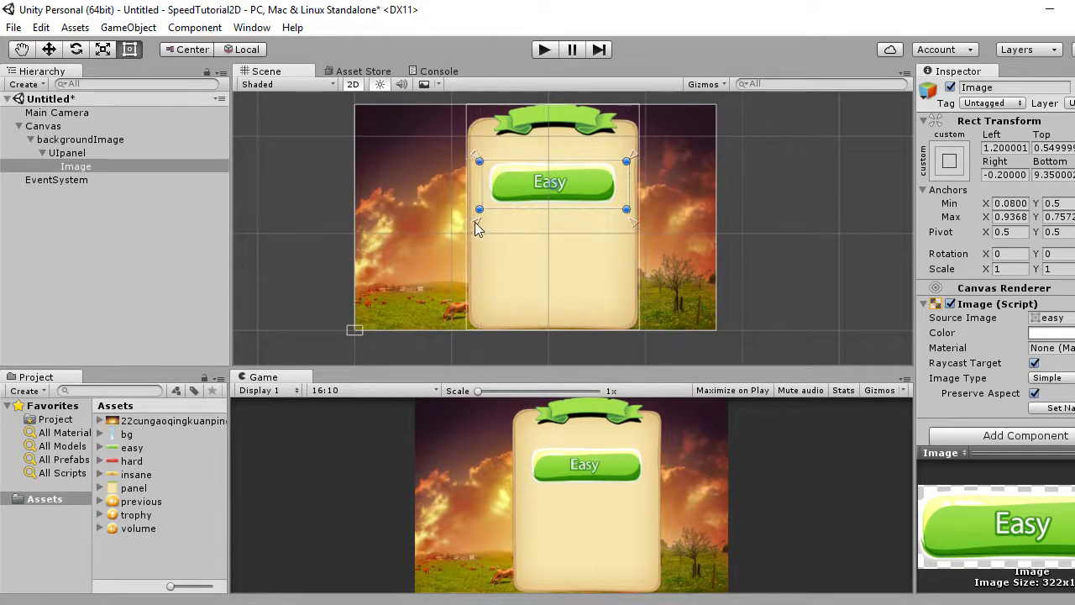
pyautogui.moveTo(471, 224); pyautogui.dragTo(476, 217)
pyautogui.moveTo(537, 364); pyautogui.dragTo(546, 443)
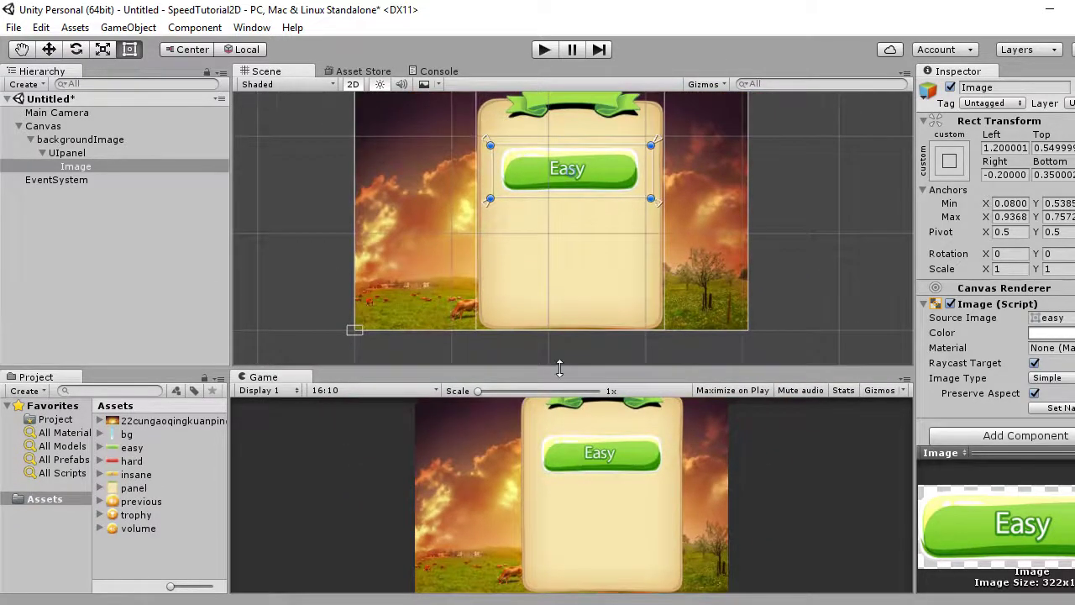
pyautogui.moveTo(489, 368); pyautogui.dragTo(543, 408)
# - Duplicate the Easy button image and move the copy, Image (1), below the original
pyautogui.rightClick(73, 165)
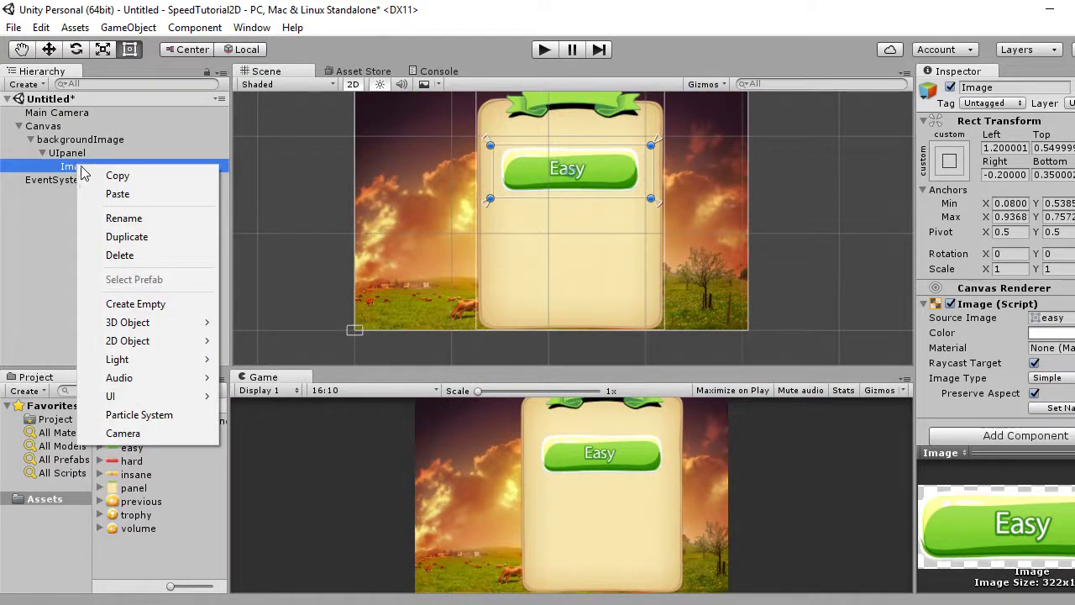
pyautogui.click(158, 238)
pyautogui.moveTo(599, 168); pyautogui.dragTo(601, 226)
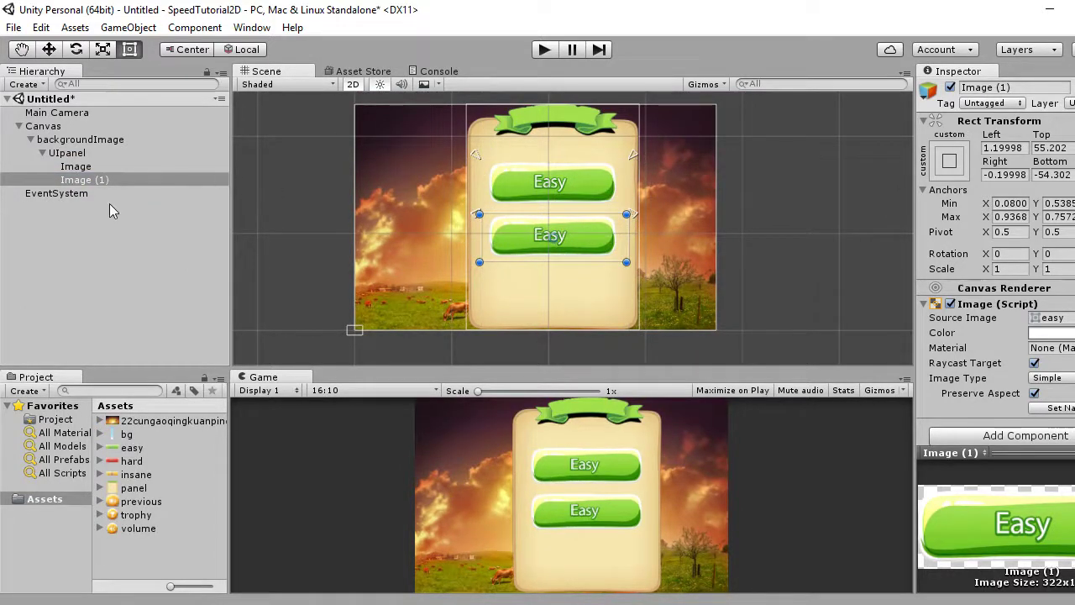
pyautogui.click(109, 203)
pyautogui.click(93, 181)
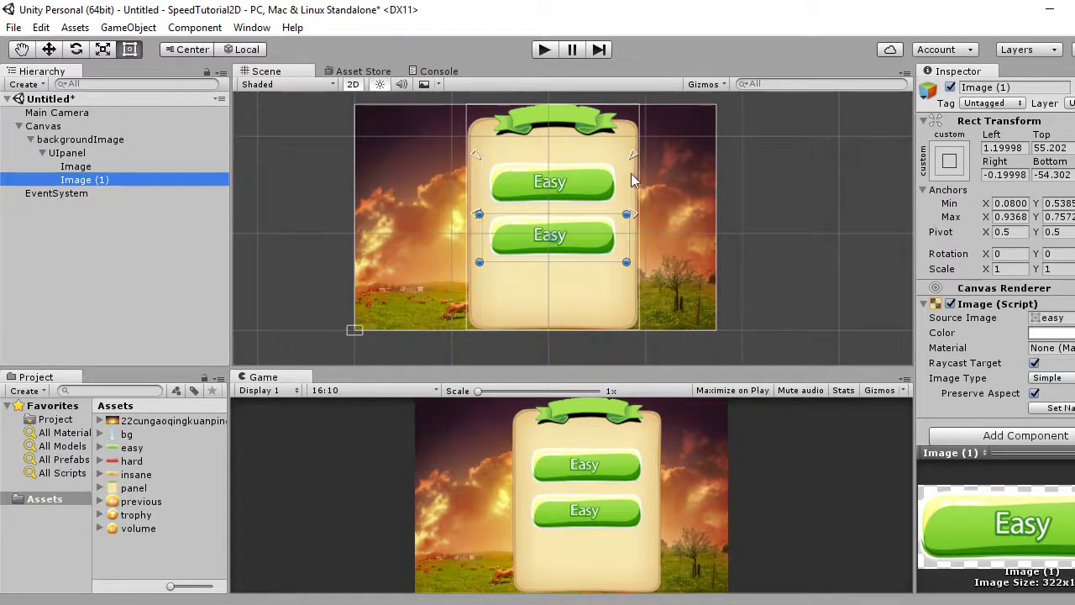
# - Fit Image (1)'s anchors around the copied button's top and bottom edges
pyautogui.moveTo(474, 214)
pyautogui.mouseDown()
pyautogui.moveTo(477, 277)
pyautogui.moveTo(475, 266)
pyautogui.mouseUp()
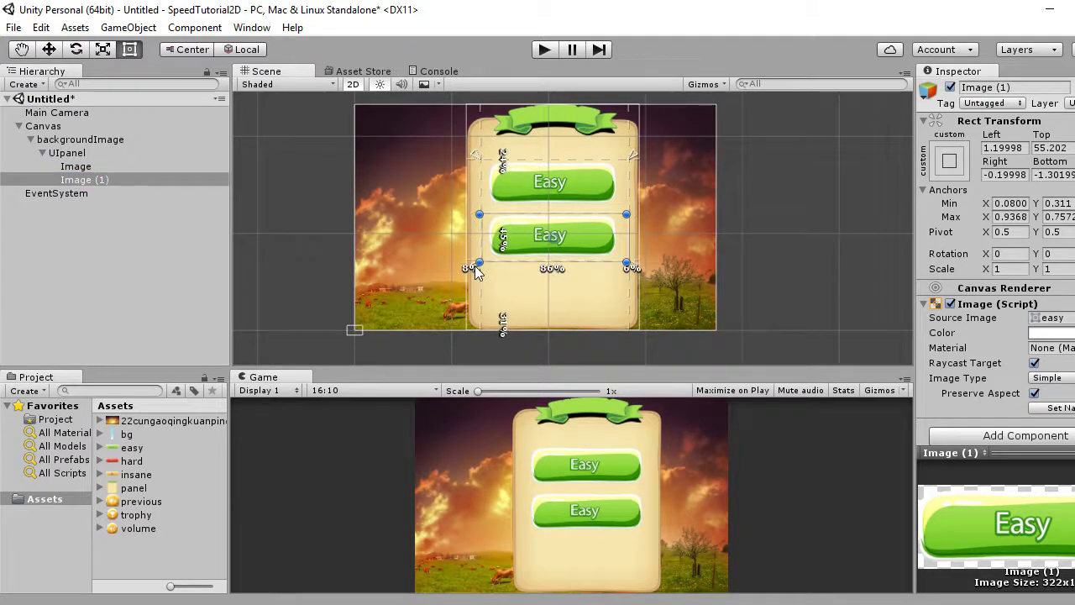
pyautogui.moveTo(475, 155); pyautogui.dragTo(477, 213)
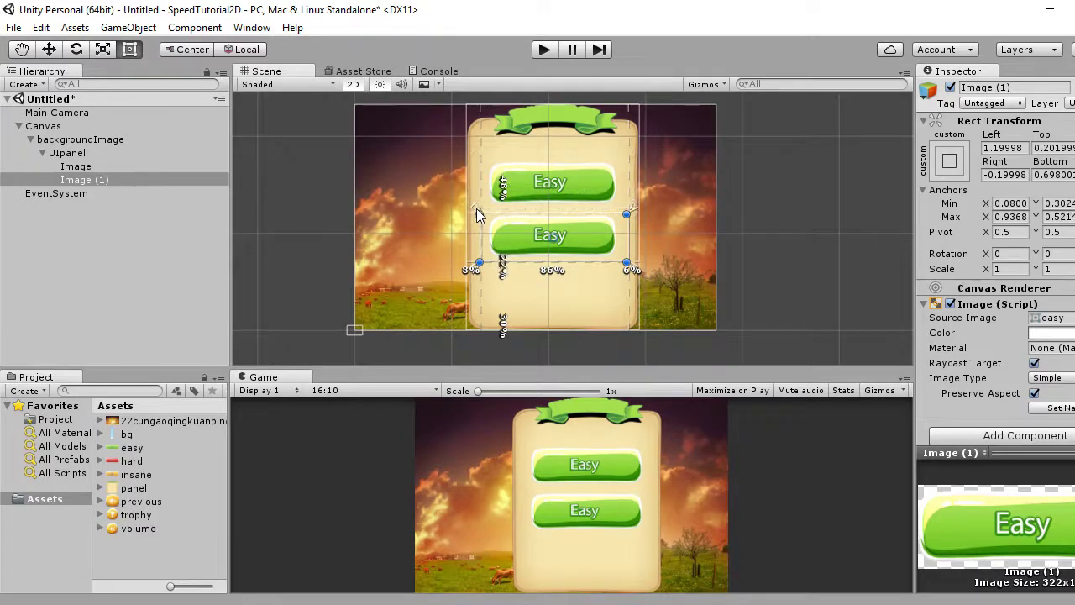
pyautogui.moveTo(565, 363)
pyautogui.mouseDown()
pyautogui.moveTo(573, 443)
pyautogui.moveTo(592, 253)
pyautogui.mouseUp()
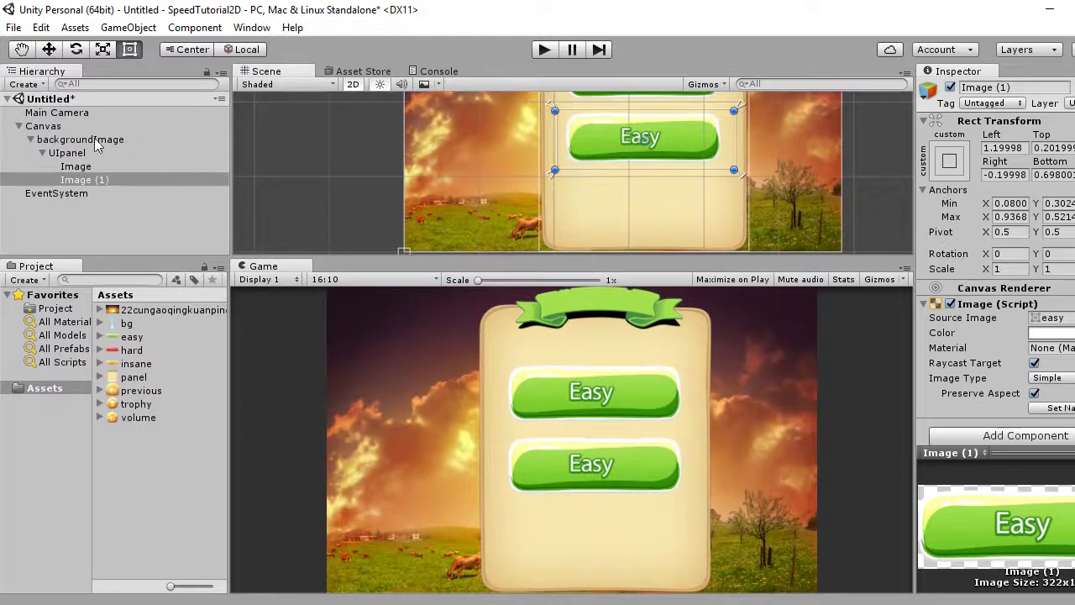
pyautogui.click(43, 126)
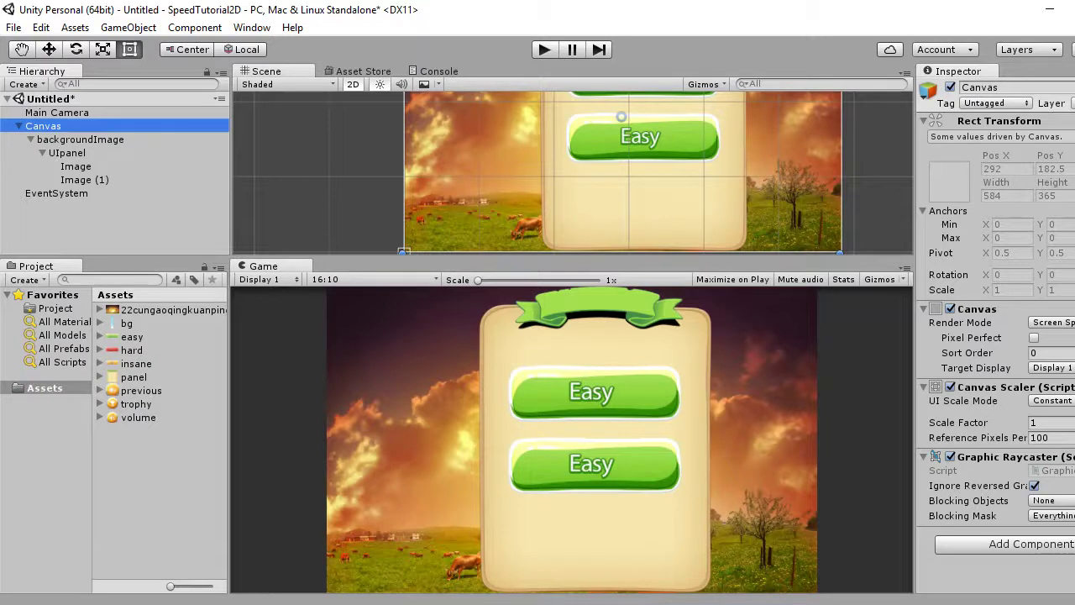
# - Set the Canvas Scaler to Scale With Screen Size with an 800×600 reference resolution
pyautogui.click(1051, 401)
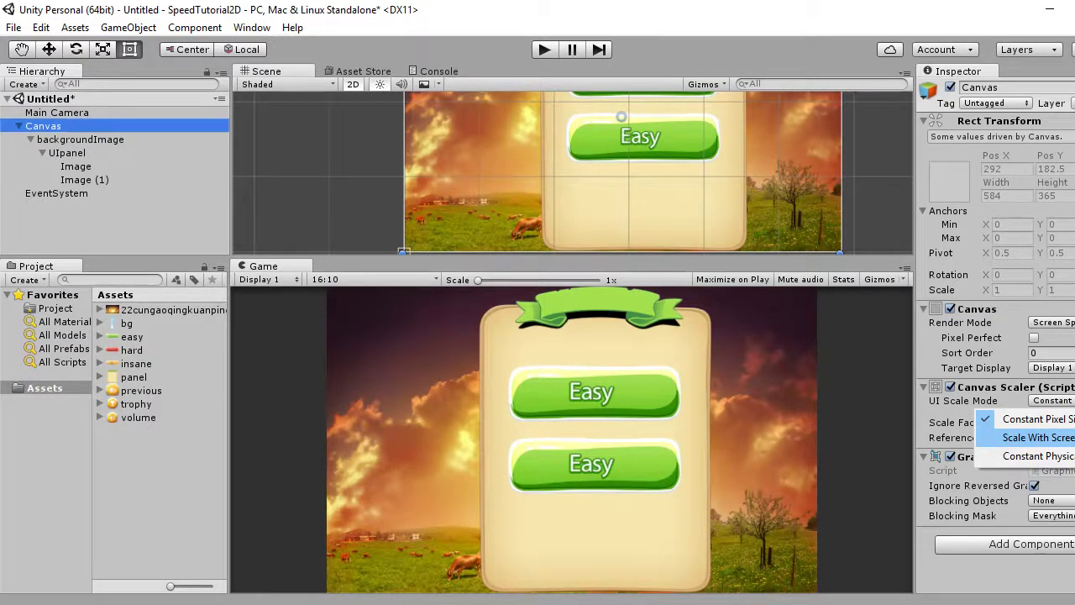
pyautogui.click(1038, 438)
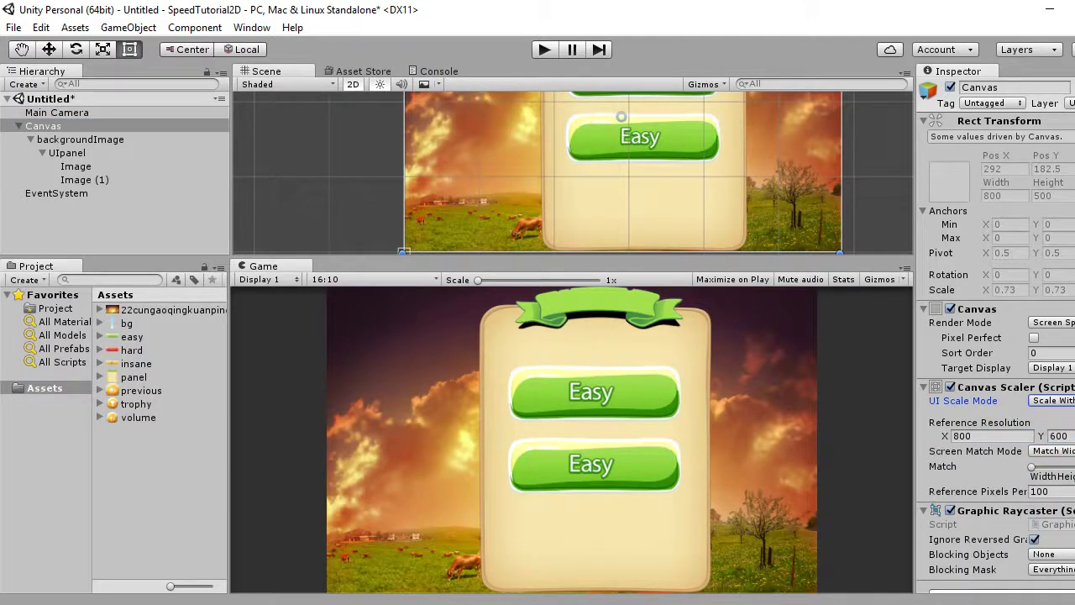
pyautogui.click(981, 438)
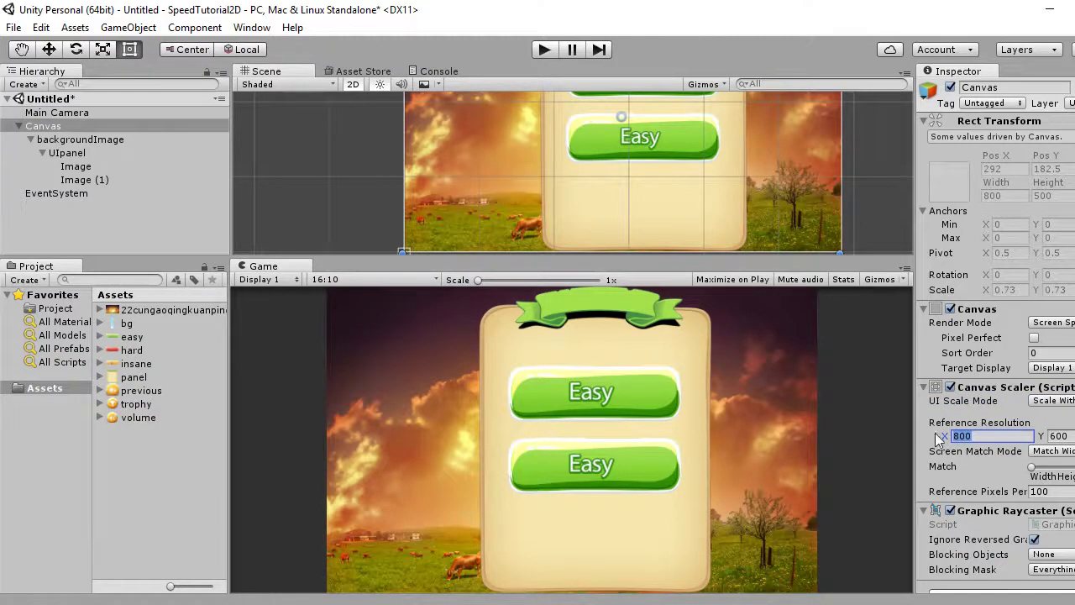
pyautogui.click(787, 420)
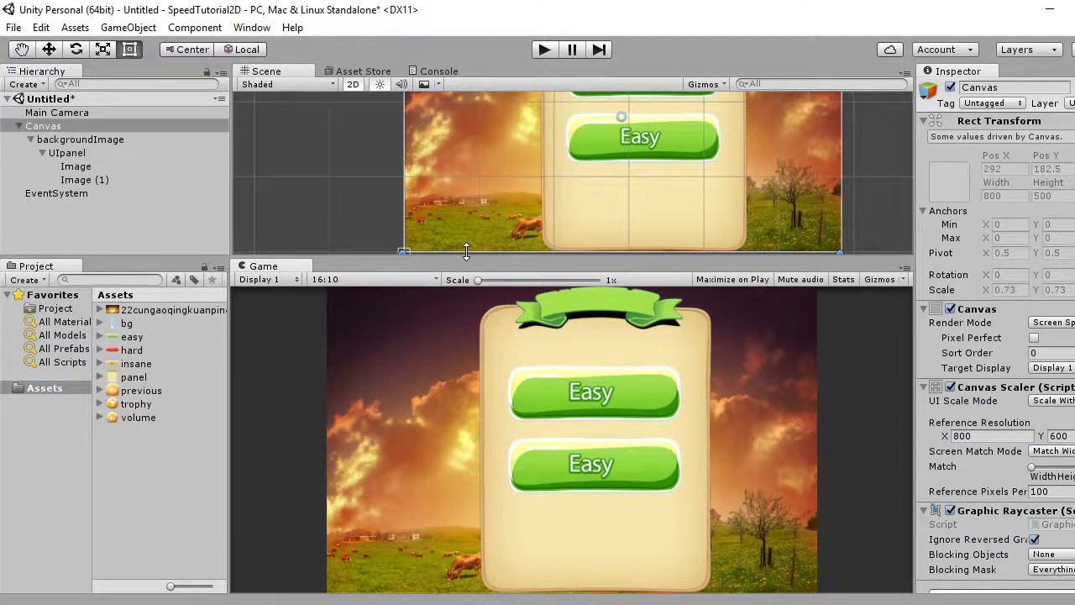
pyautogui.moveTo(472, 256); pyautogui.dragTo(483, 248)
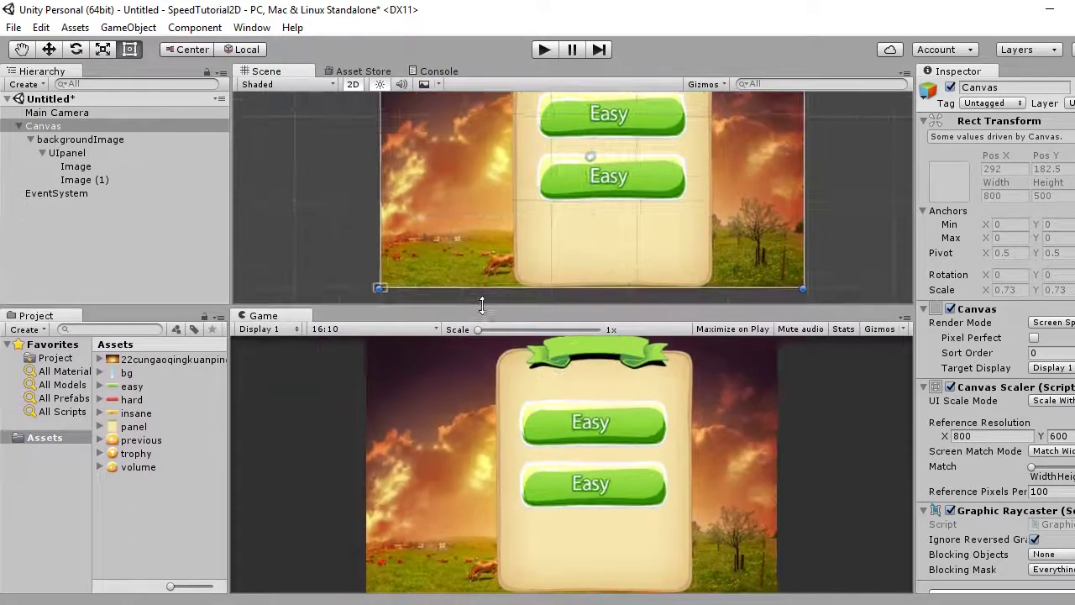
pyautogui.moveTo(508, 185)
pyautogui.mouseDown()
pyautogui.moveTo(588, 309)
pyautogui.moveTo(574, 254)
pyautogui.mouseUp()
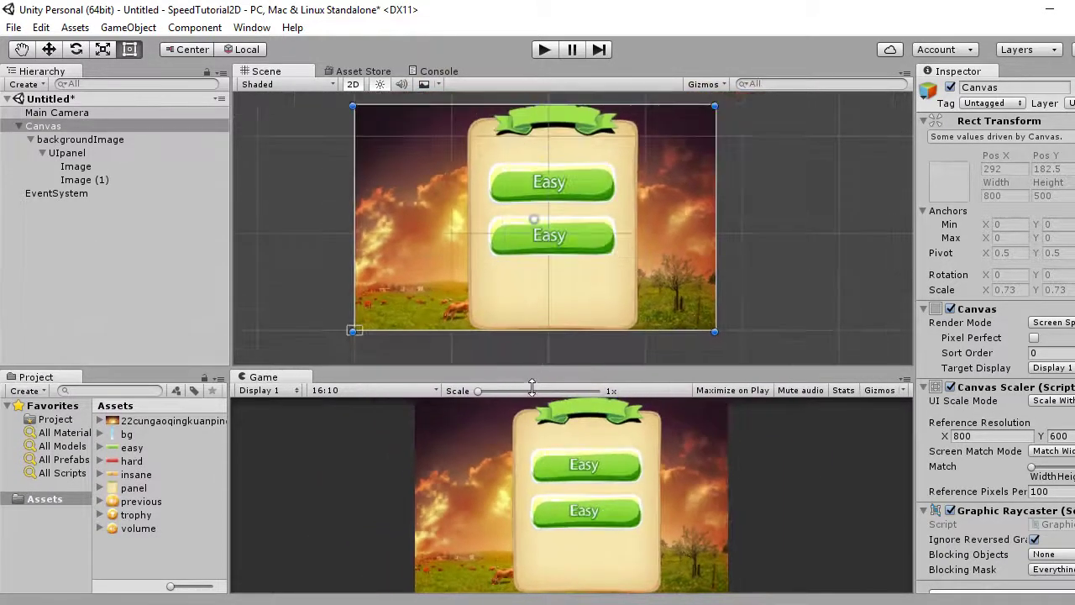